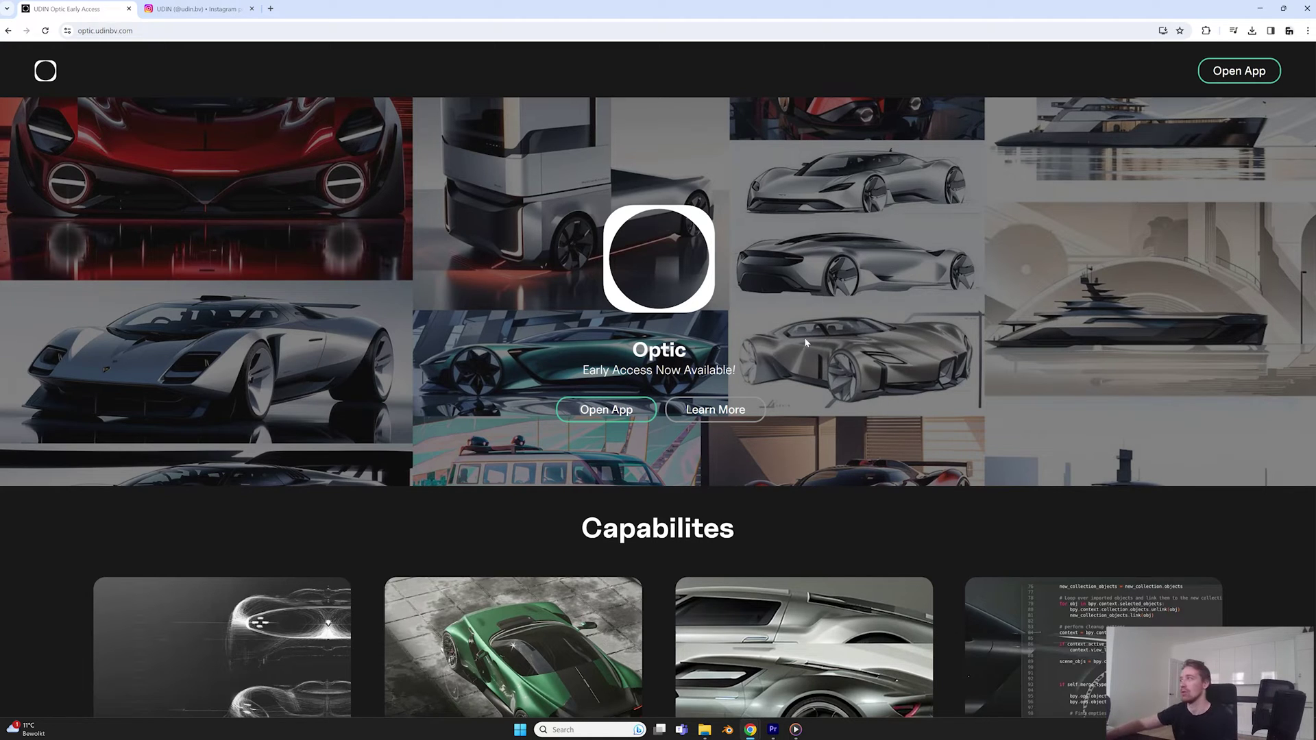
Open Optic's Learn More page with the Design With Intent introduction
{"action": "left_click", "coordinate": [737, 420]}
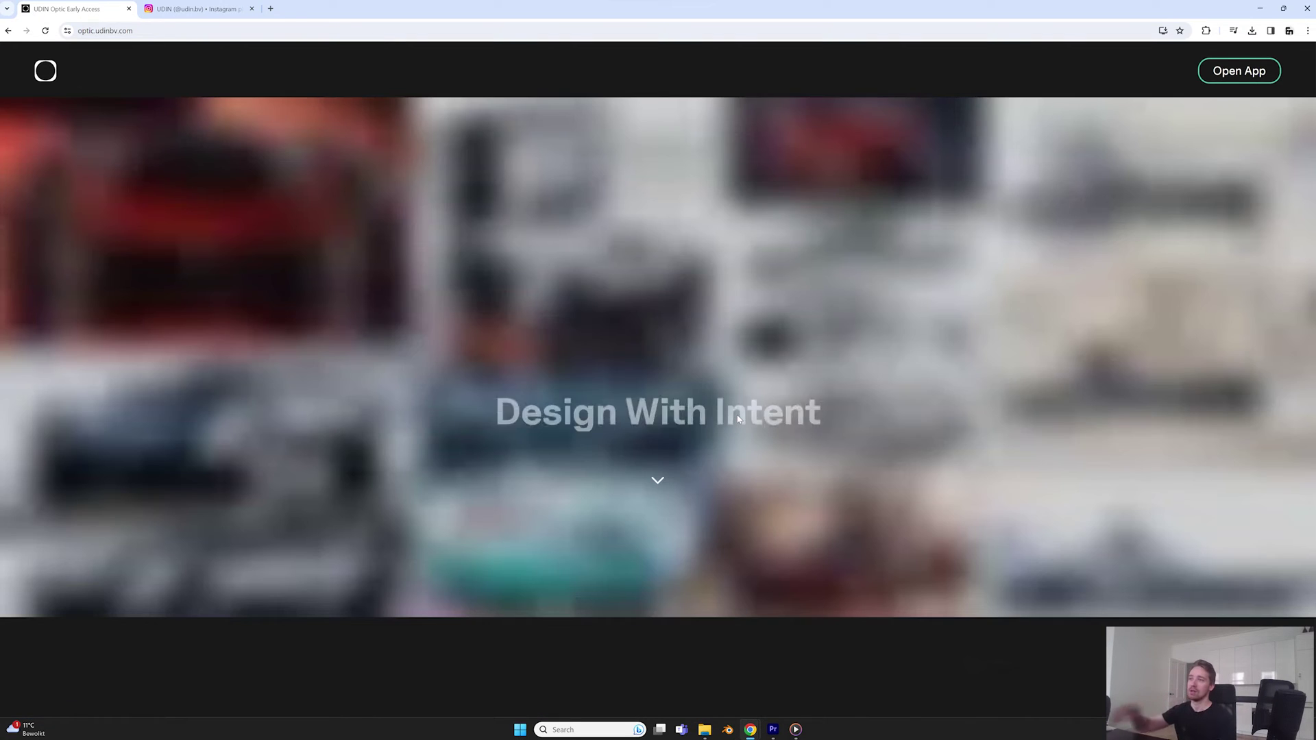
Scroll down the Learn More page to the Early Access and Corporate subscription plans
{"action": "scroll", "coordinate": [828, 377], "scroll_direction": "down", "scroll_amount": 5}
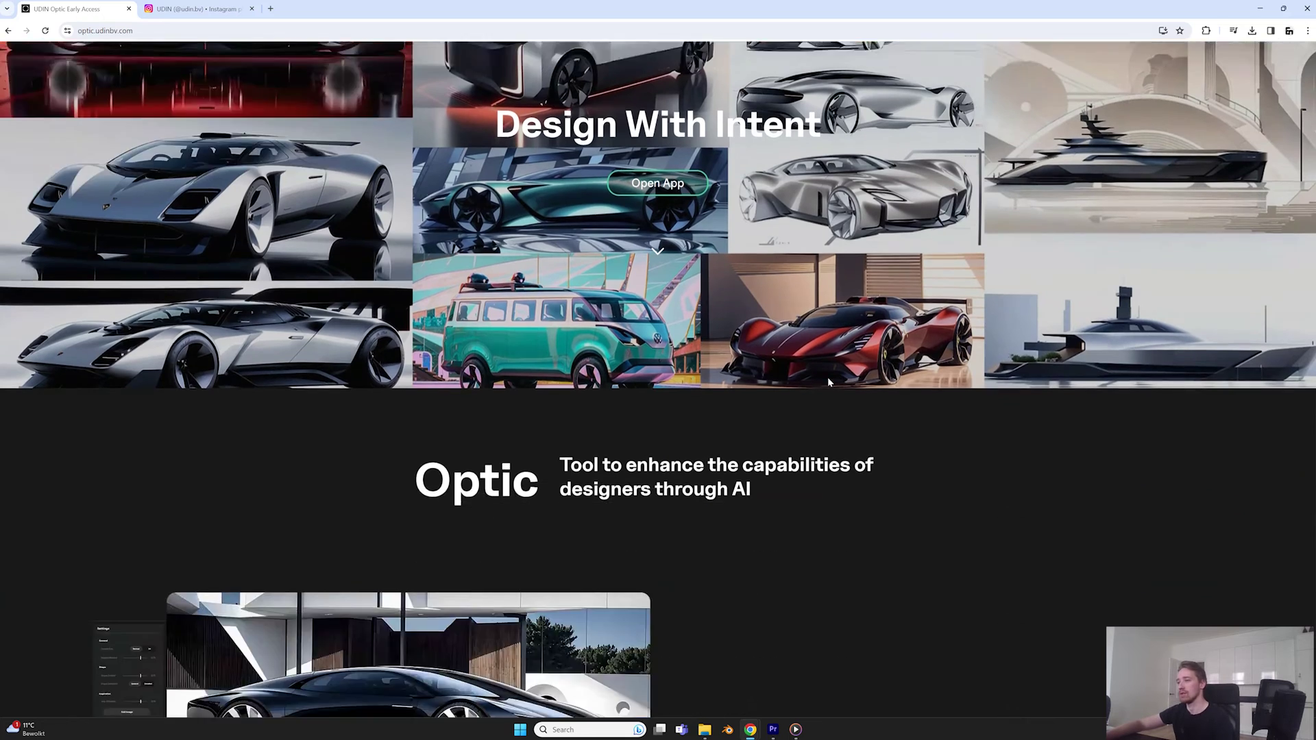
{"action": "scroll", "coordinate": [849, 401], "scroll_direction": "down", "scroll_amount": 2}
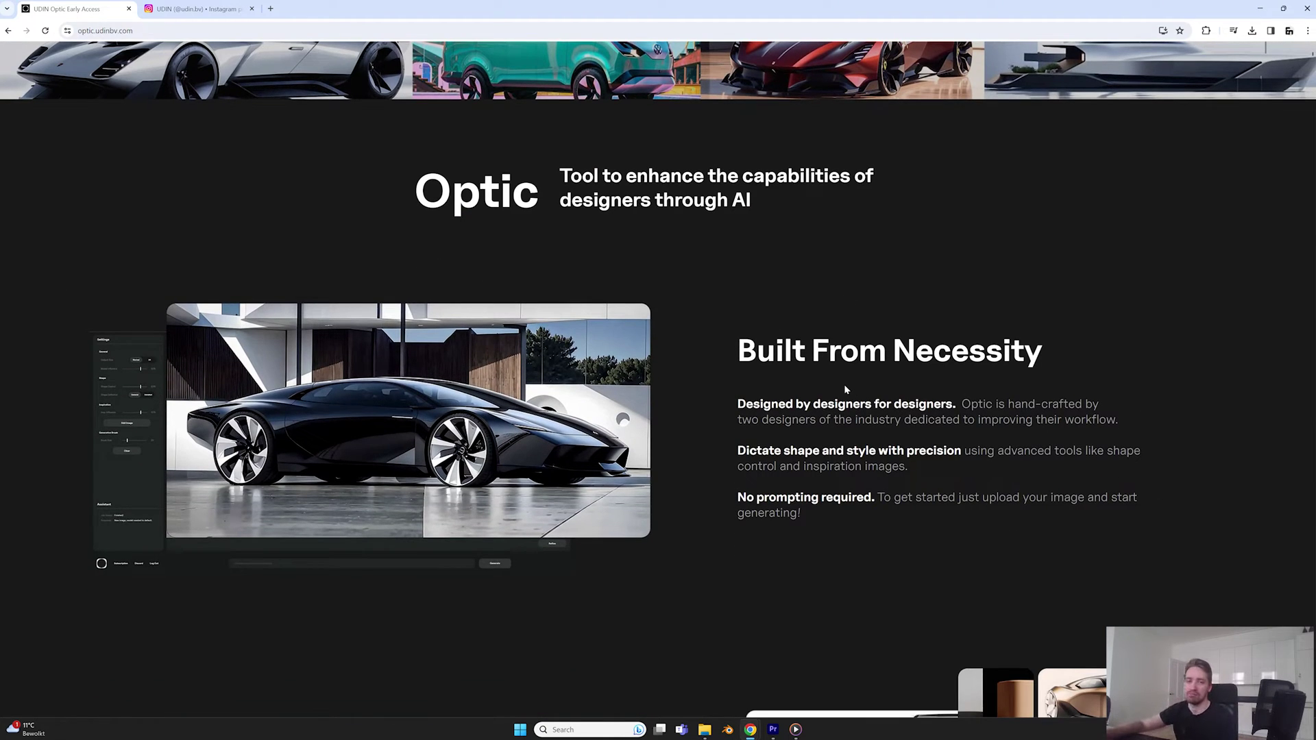
{"action": "scroll", "coordinate": [835, 387], "scroll_direction": "down", "scroll_amount": 5}
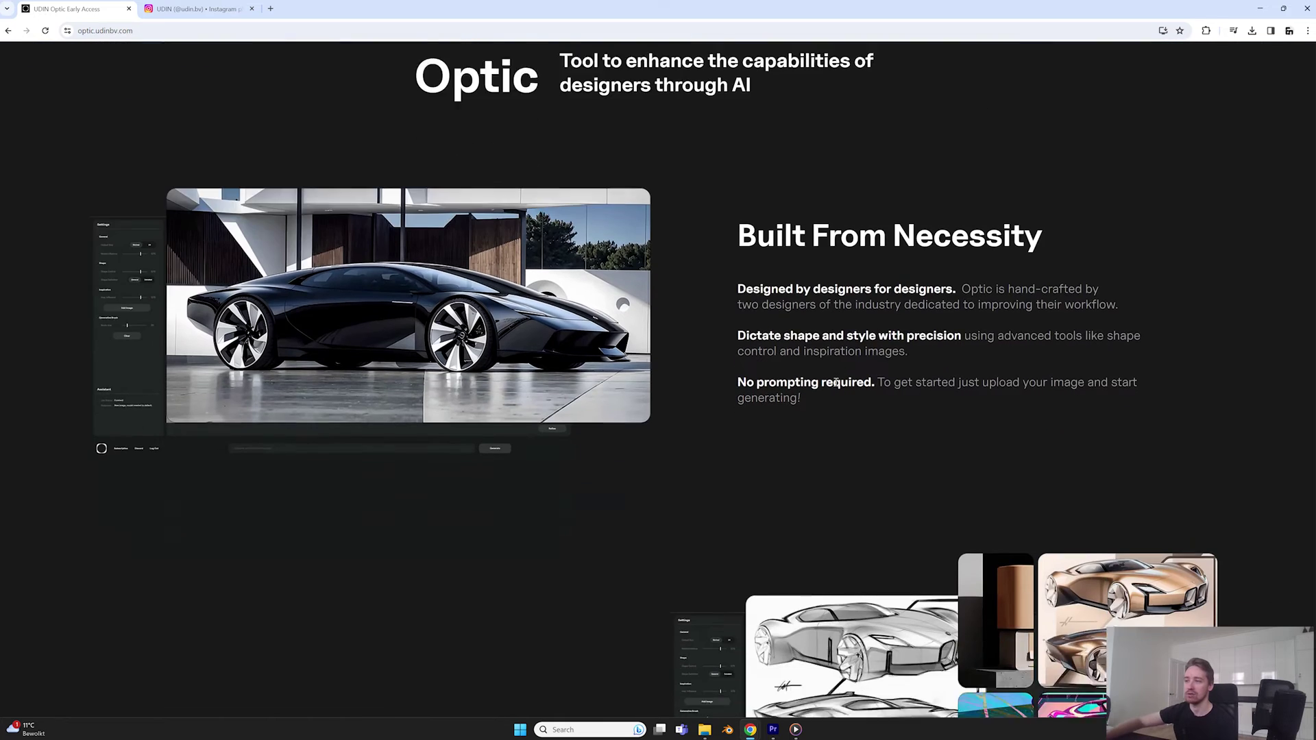
{"action": "scroll", "coordinate": [836, 386], "scroll_direction": "down", "scroll_amount": 1}
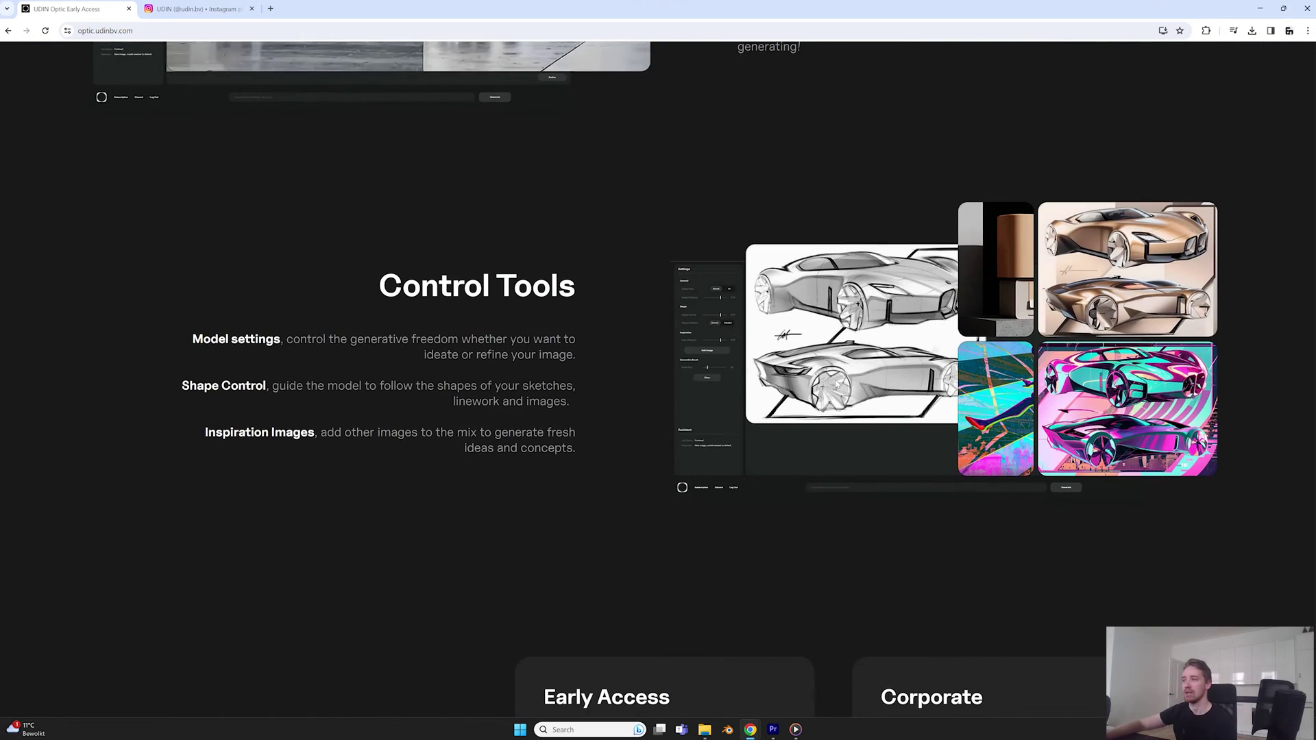
{"action": "scroll", "coordinate": [836, 385], "scroll_direction": "down", "scroll_amount": 6}
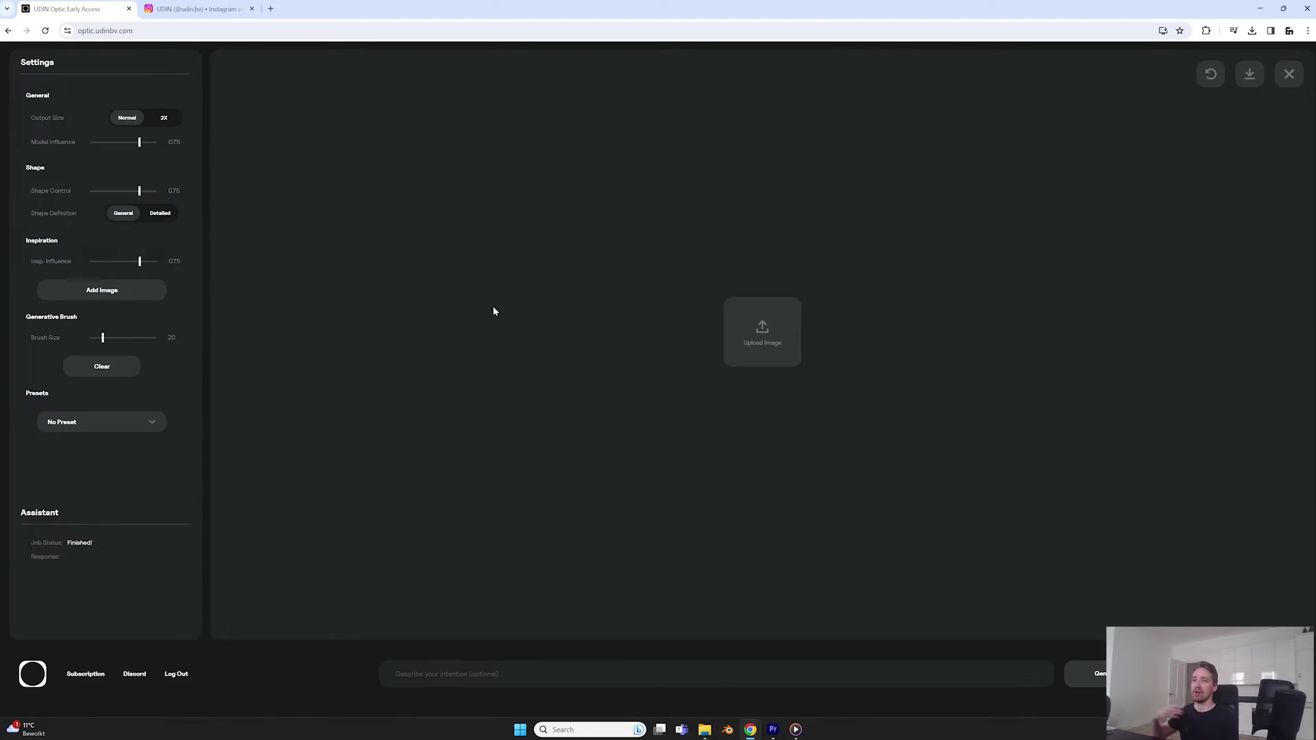
Load the watch sketch, show its generation history, and generate a new render
{"action": "left_click", "coordinate": [743, 347]}
{"action": "key", "text": "Escape"}
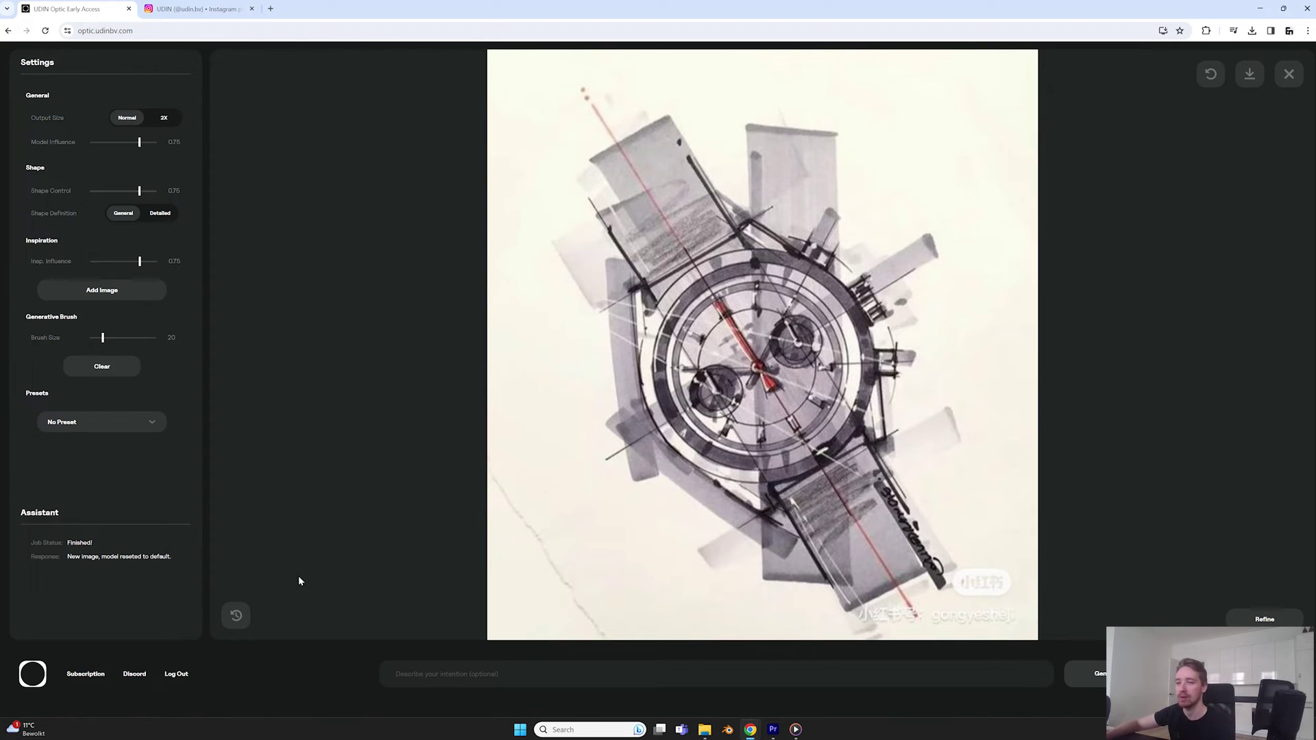
{"action": "left_click", "coordinate": [236, 617]}
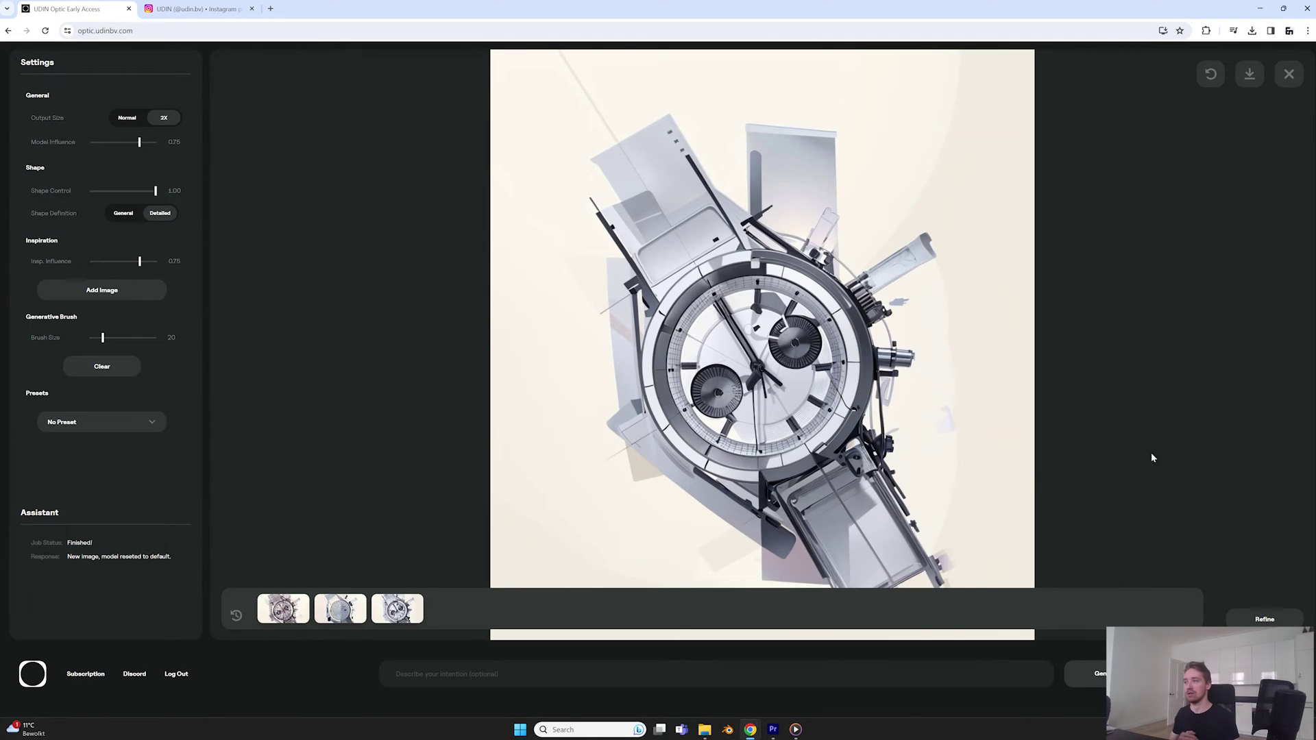
{"action": "left_click", "coordinate": [1097, 675]}
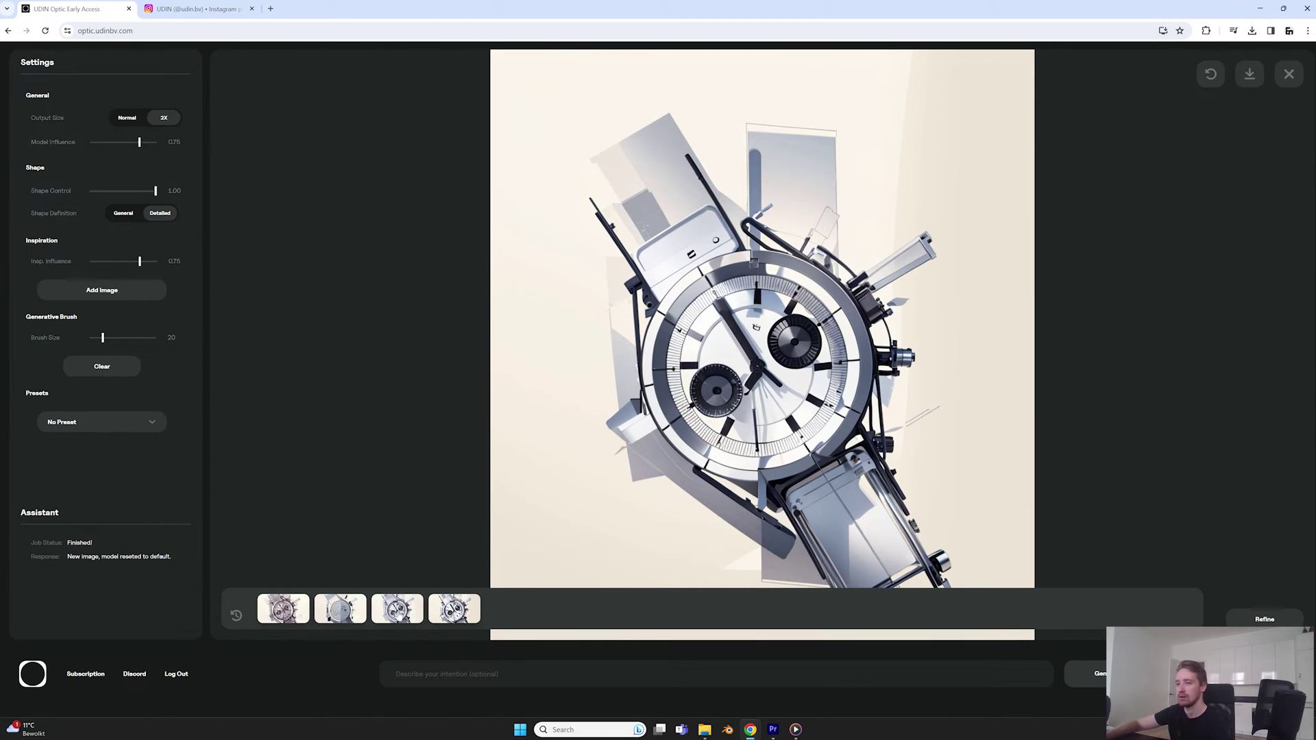
Generate another watch render, compare it with the original sketch, and paint a Generative Brush area
{"action": "left_click", "coordinate": [285, 619]}
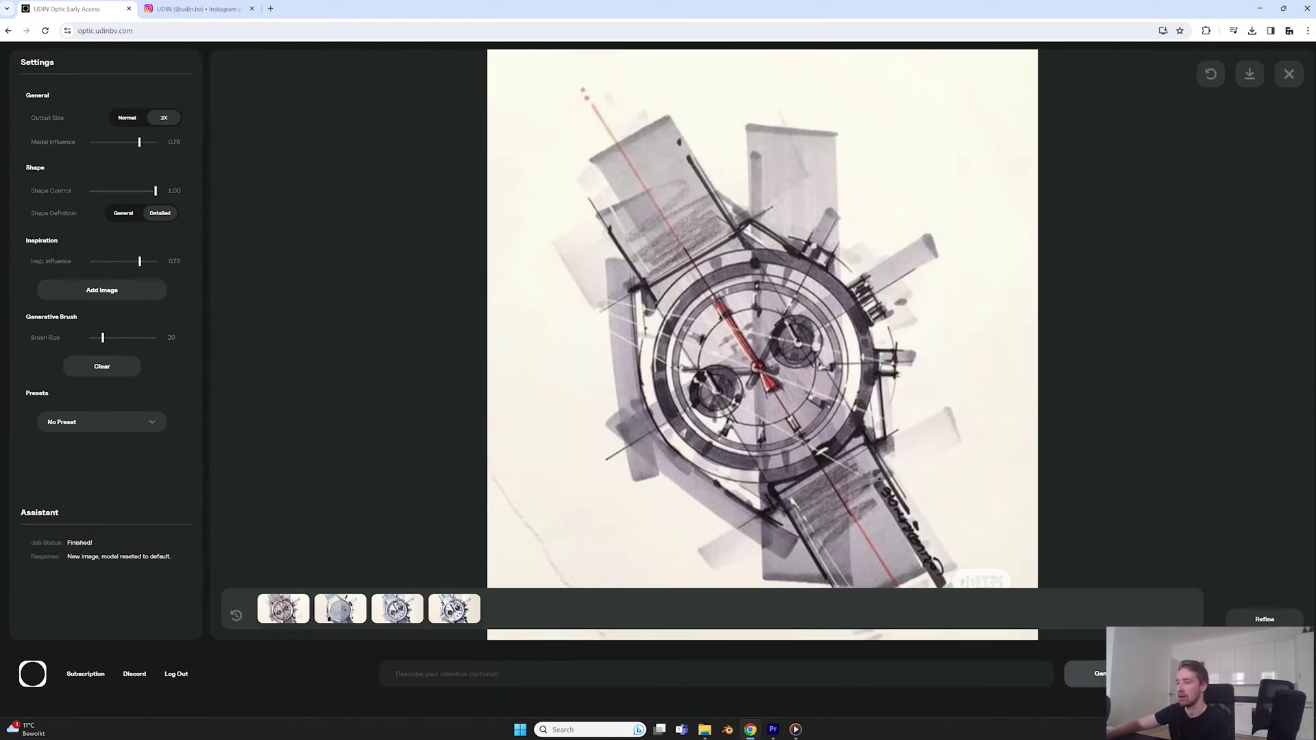
{"action": "left_click", "coordinate": [1090, 674]}
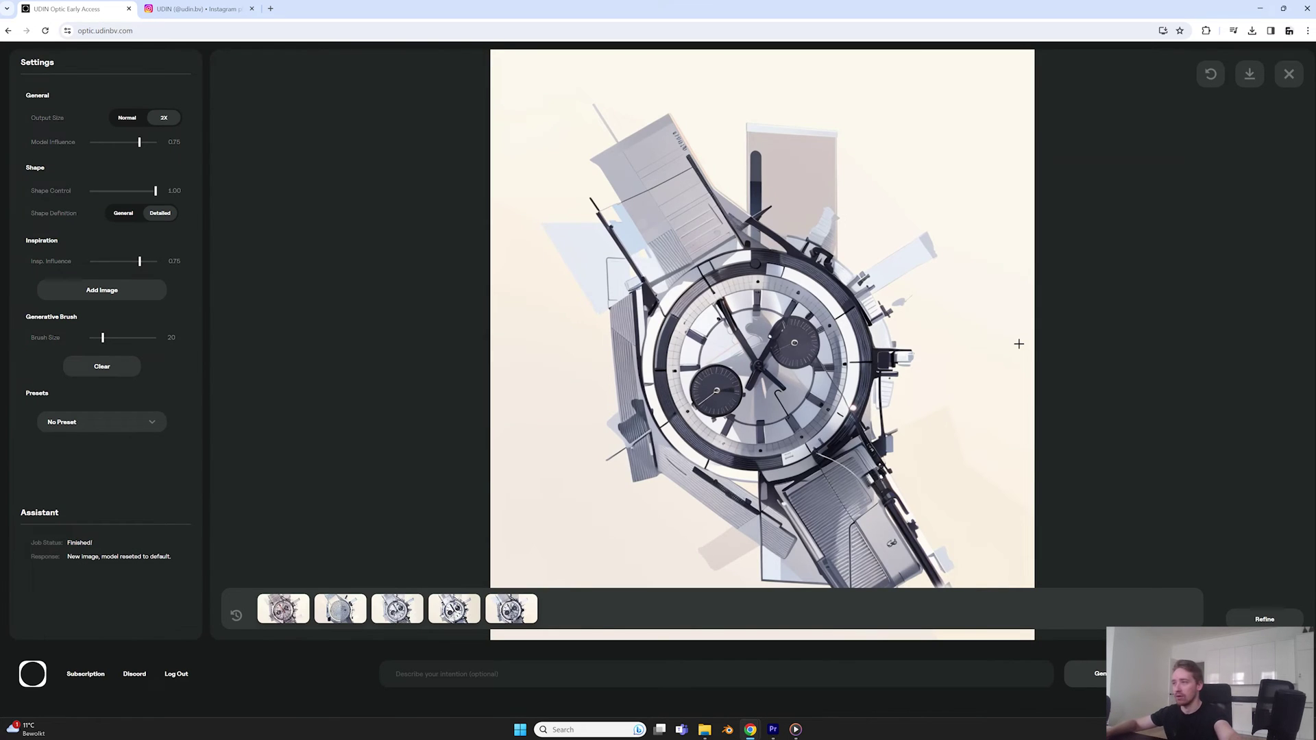
{"action": "left_click", "coordinate": [1018, 344]}
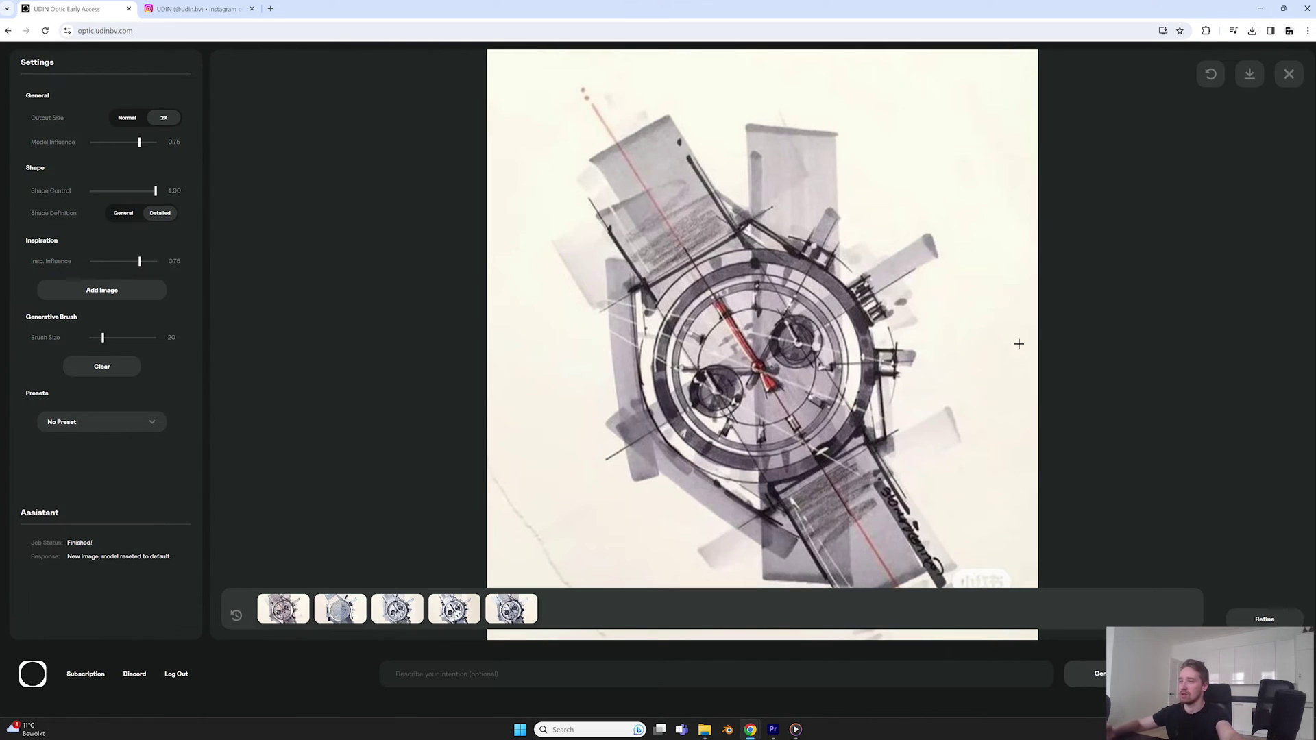
{"action": "left_click", "coordinate": [1019, 343]}
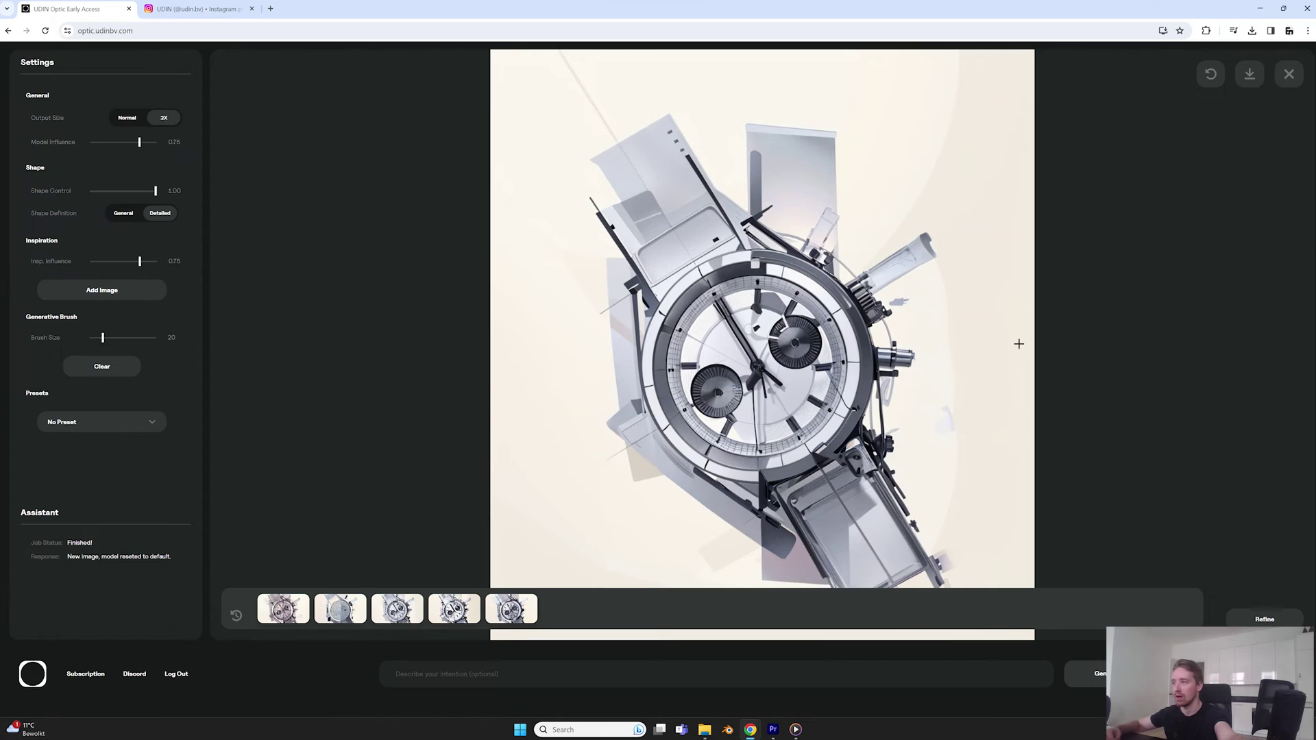
{"action": "left_click", "coordinate": [1019, 344]}
{"action": "left_click", "coordinate": [1019, 343]}
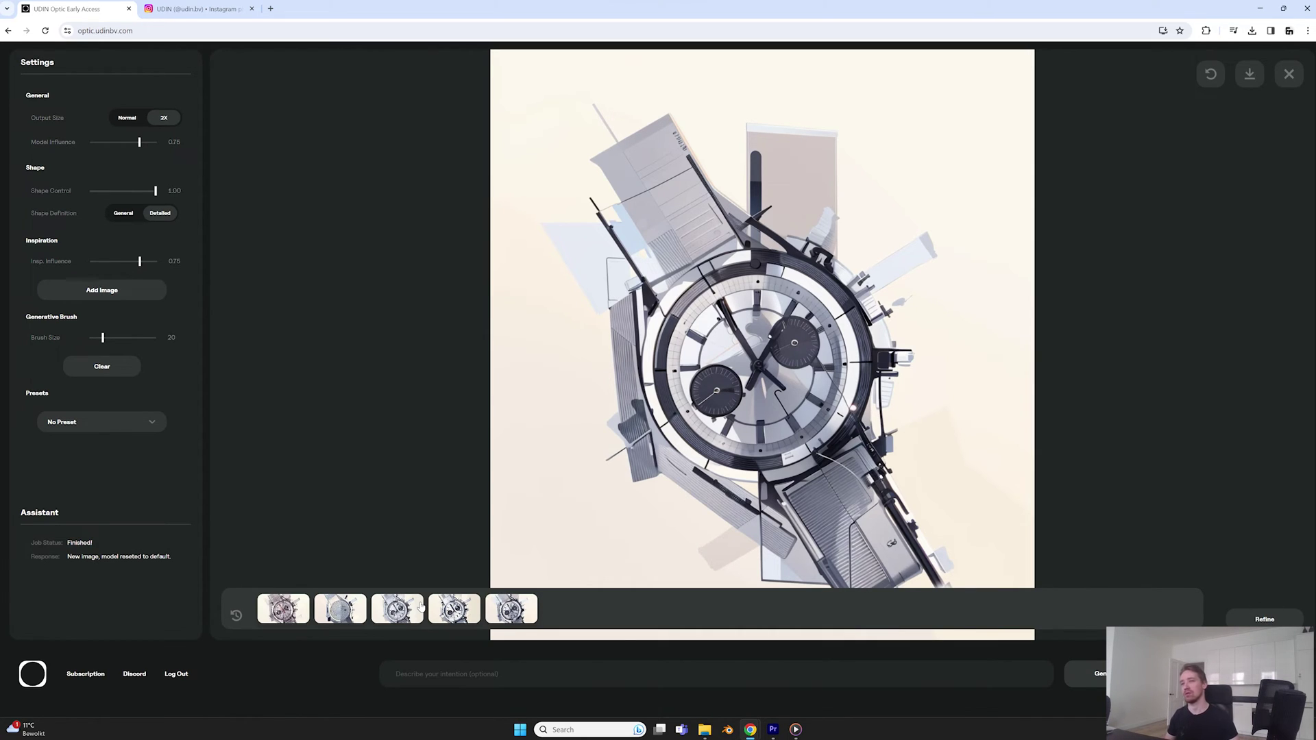
{"action": "mouse_move", "coordinate": [829, 293]}
{"action": "left_mouse_down"}
{"action": "mouse_move", "coordinate": [677, 361]}
{"action": "mouse_move", "coordinate": [844, 356]}
{"action": "mouse_move", "coordinate": [809, 240]}
{"action": "mouse_move", "coordinate": [690, 478]}
{"action": "left_mouse_up"}
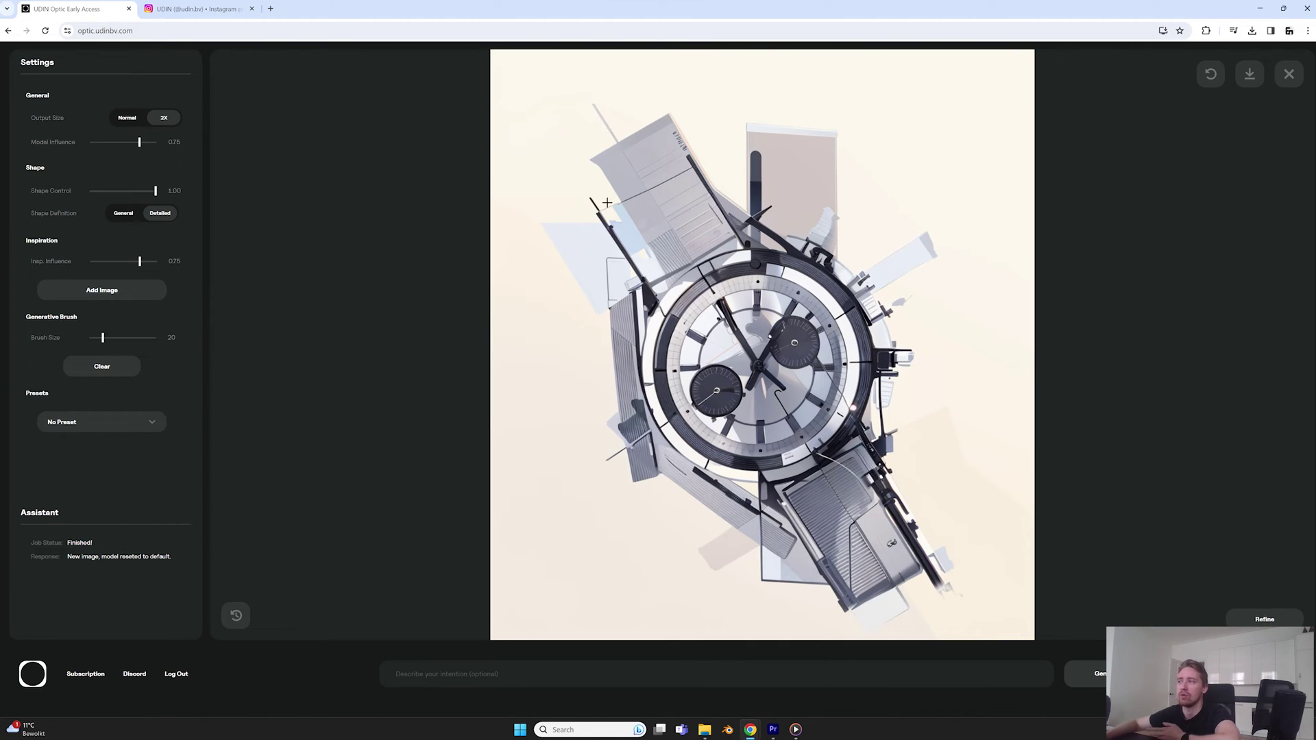
Revert the canvas to the original watch sketch
{"action": "left_click", "coordinate": [1212, 74]}
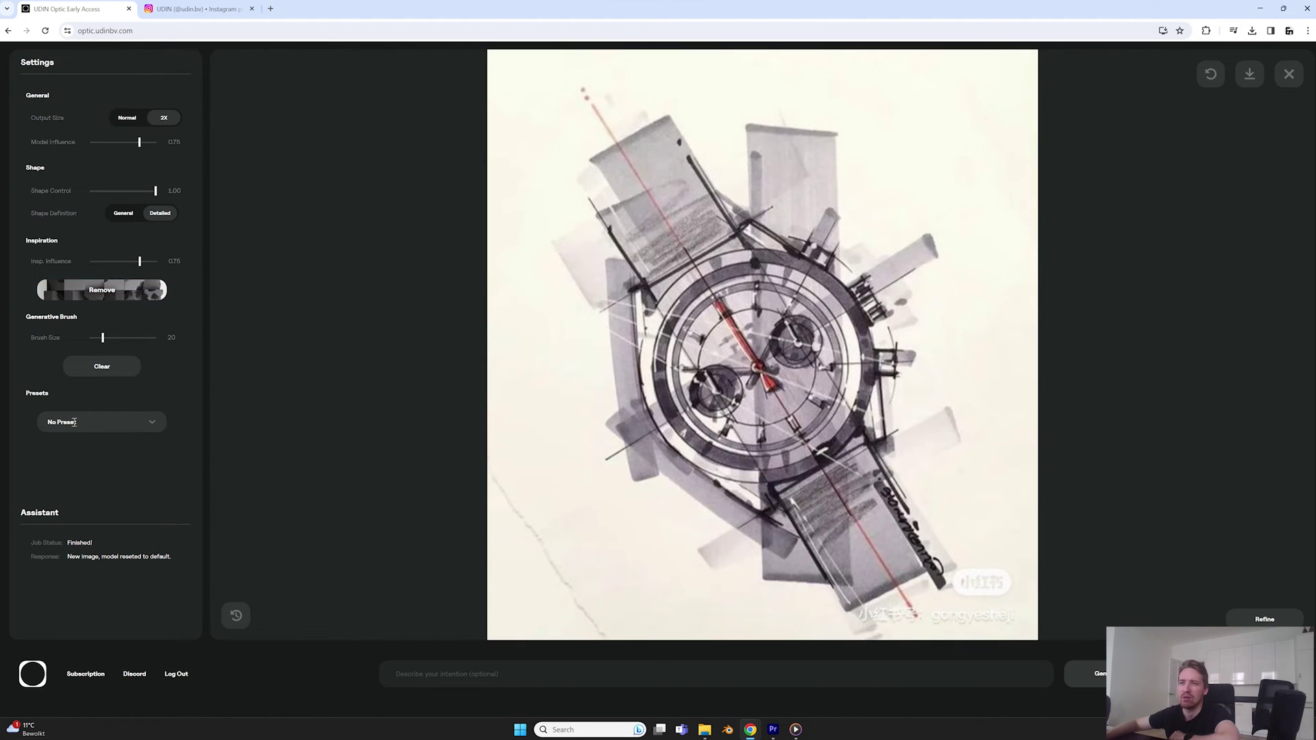
Save settings as Preset 1, then set model influence 0.70 and inspiration influence 0.55
{"action": "left_click", "coordinate": [153, 424]}
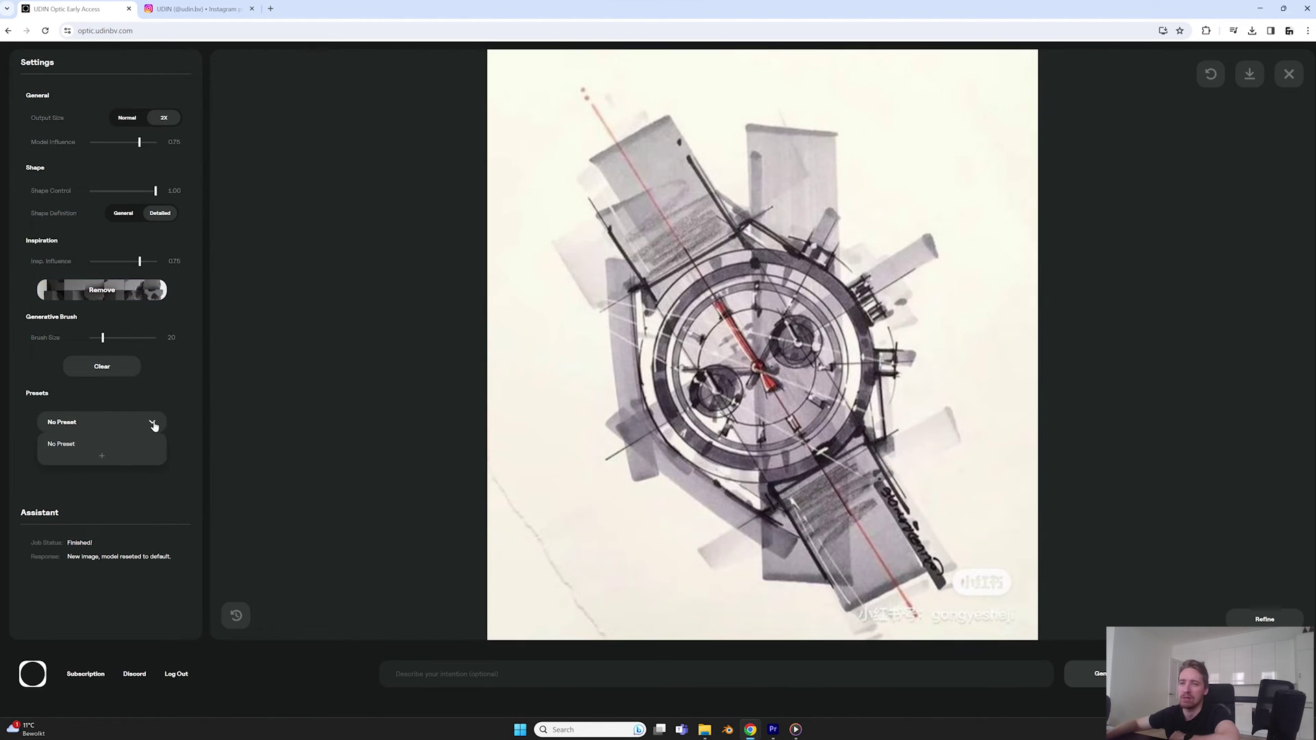
{"action": "left_click", "coordinate": [100, 460]}
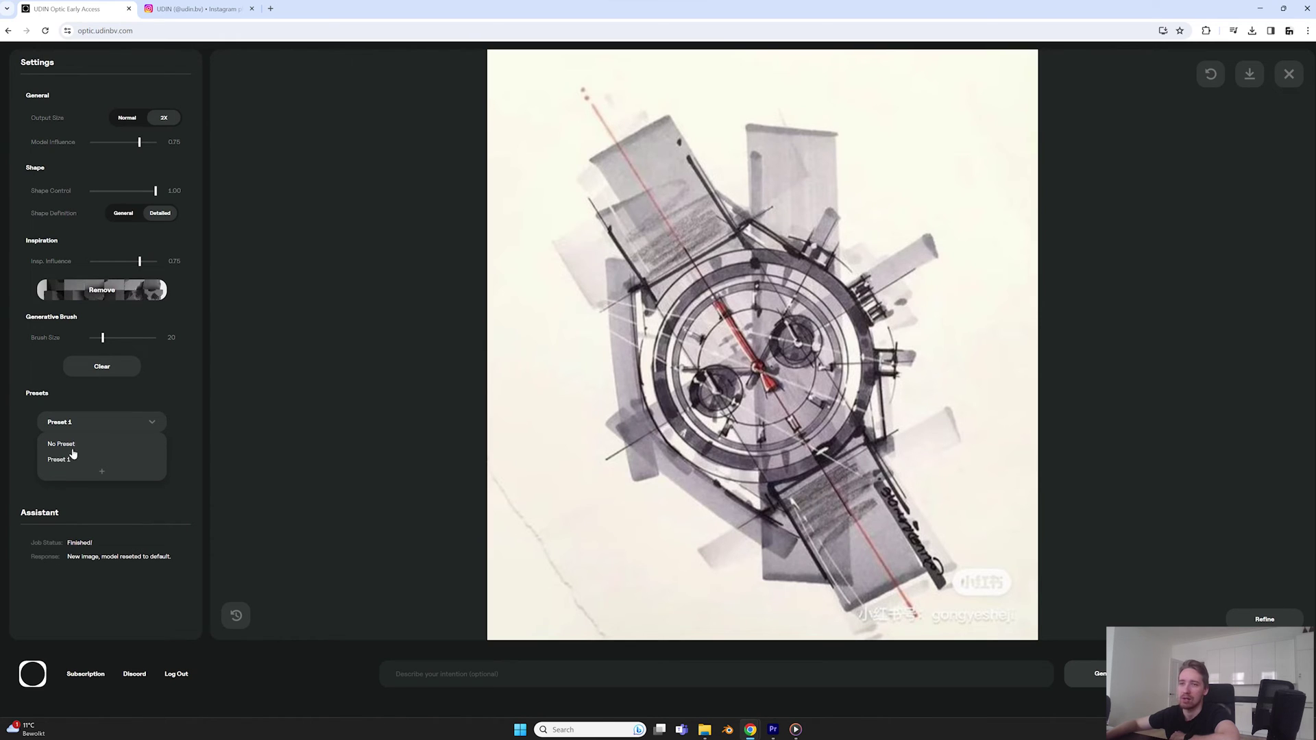
{"action": "left_click", "coordinate": [124, 403]}
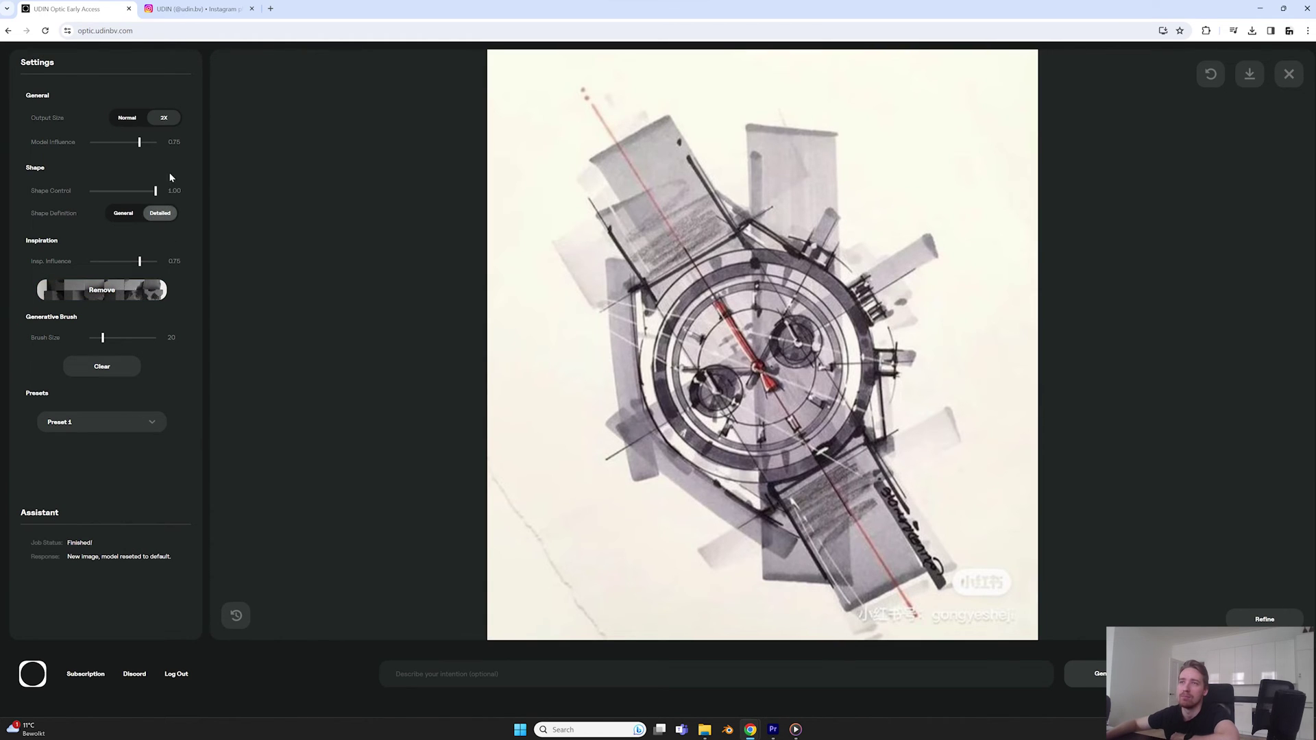
{"action": "left_click", "coordinate": [135, 142]}
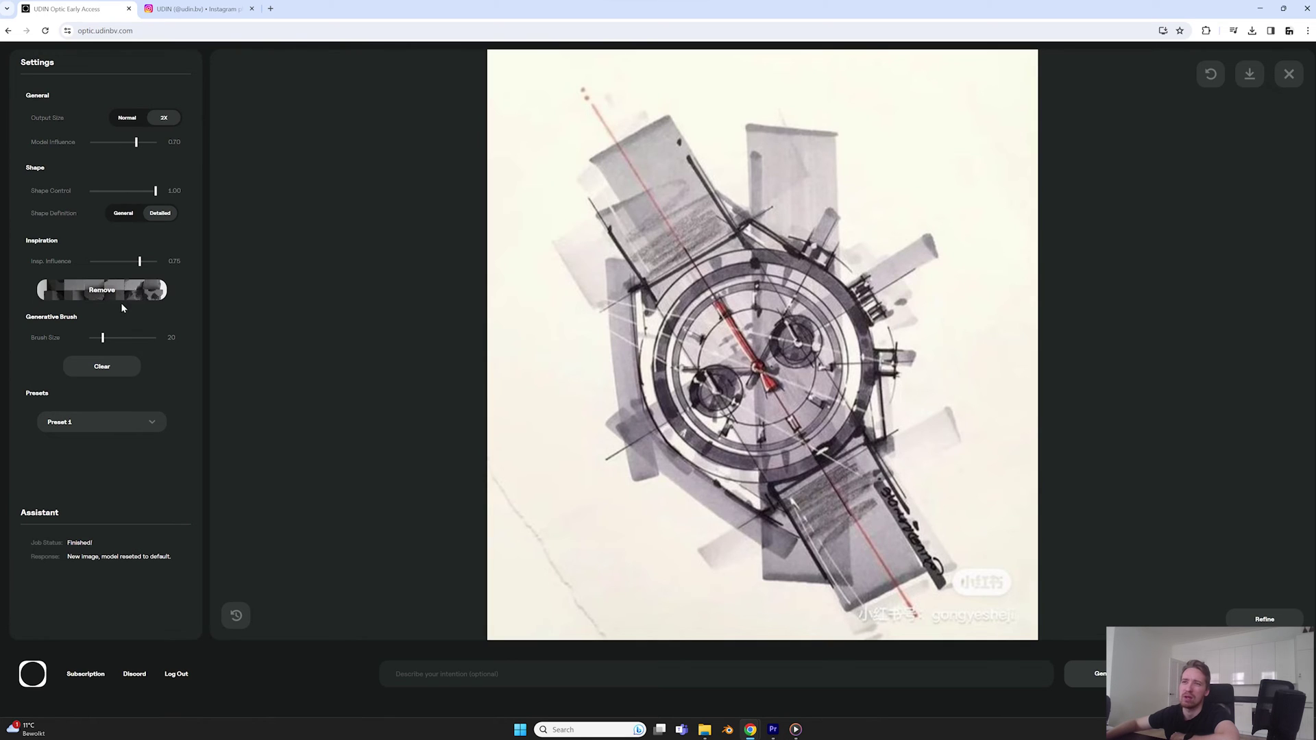
{"action": "left_click_drag", "start_coordinate": [140, 263], "coordinate": [127, 262]}
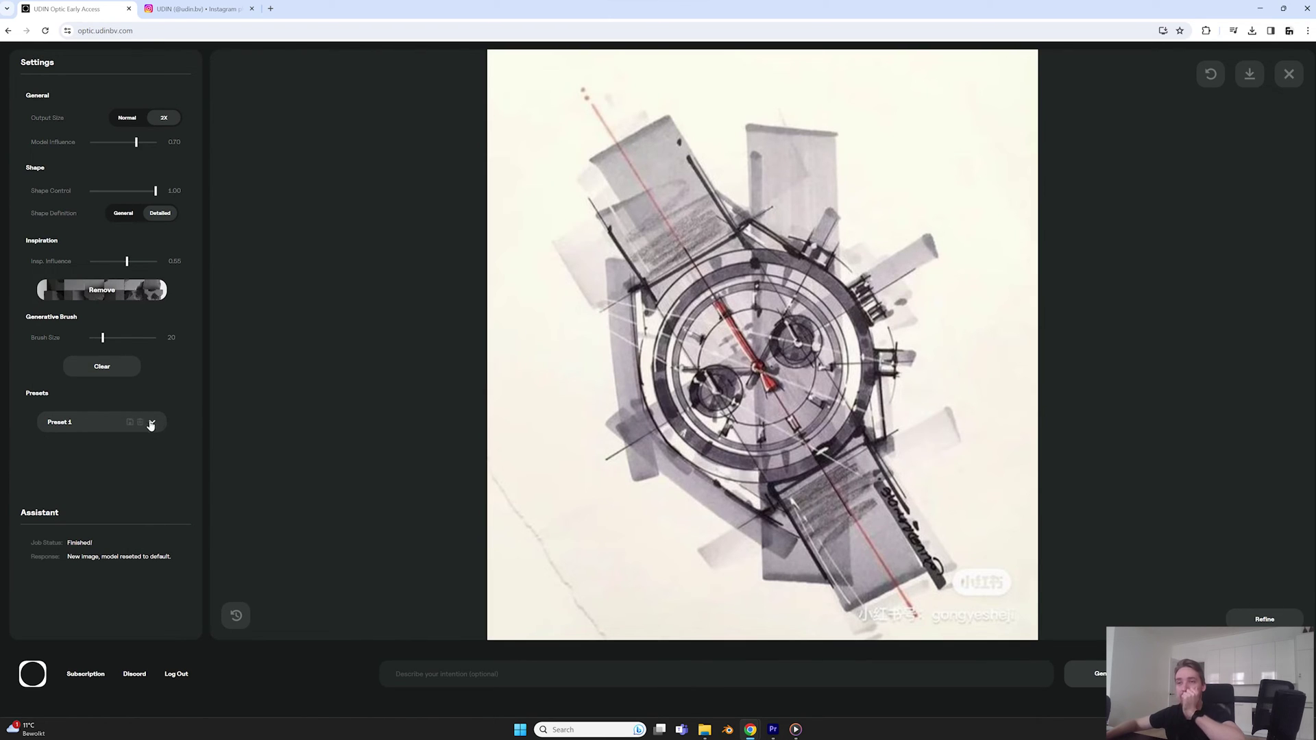
Add Preset 2 to the presets list, then delete it
{"action": "left_click", "coordinate": [151, 423]}
{"action": "left_click", "coordinate": [103, 473]}
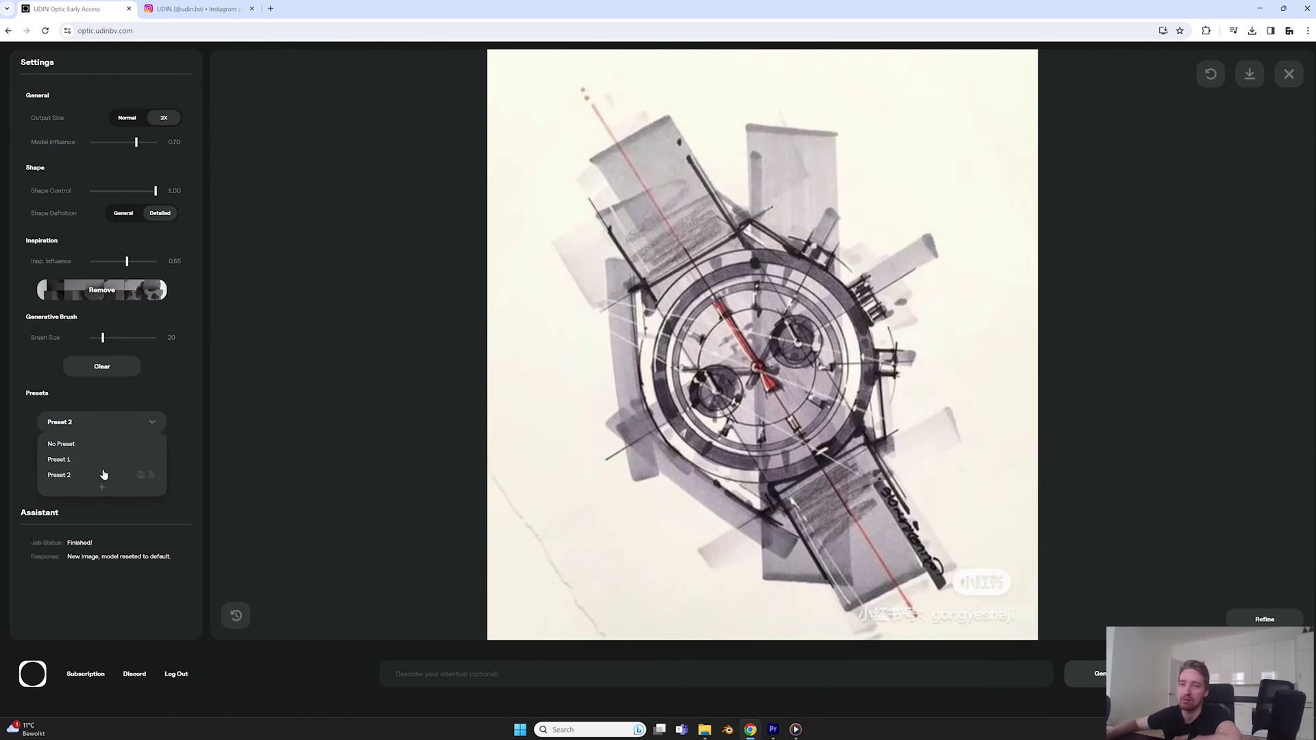
{"action": "left_click", "coordinate": [152, 475]}
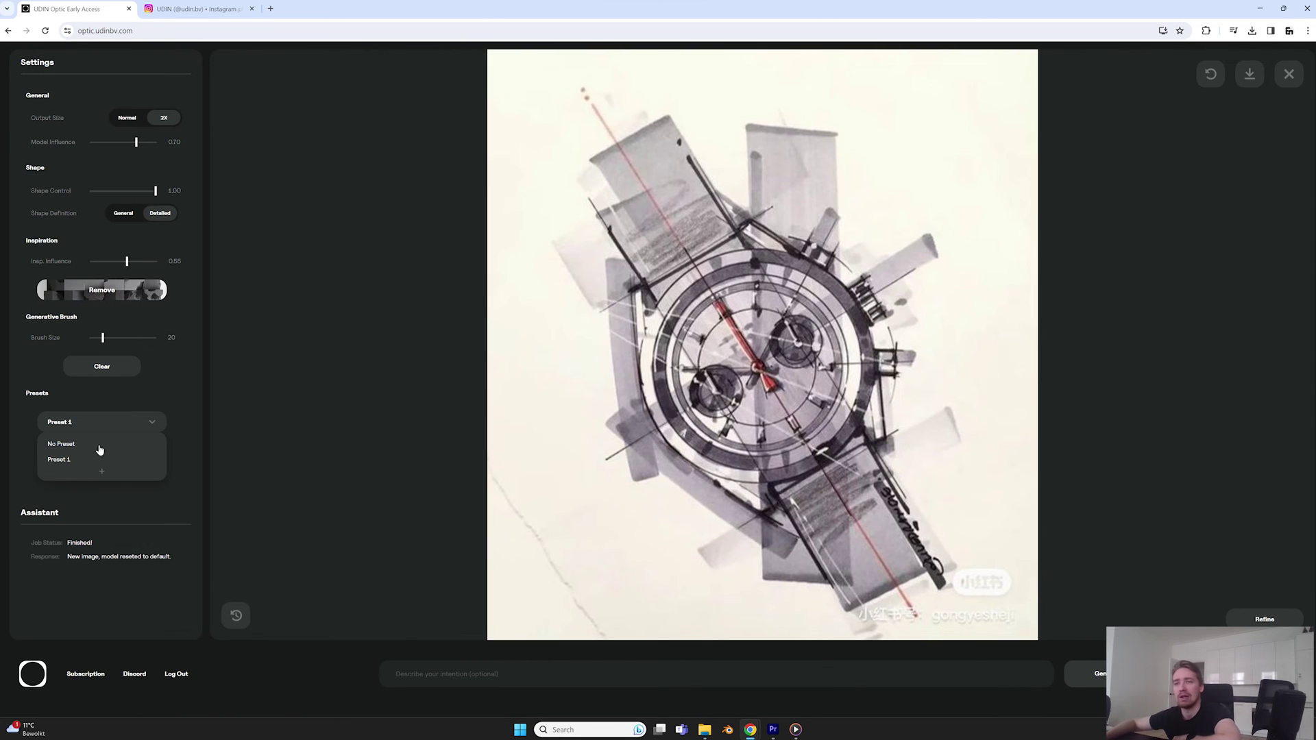
Rename Preset 1 to 'Stone style'
{"action": "left_click", "coordinate": [59, 459]}
{"action": "triple_click", "coordinate": [65, 421]}
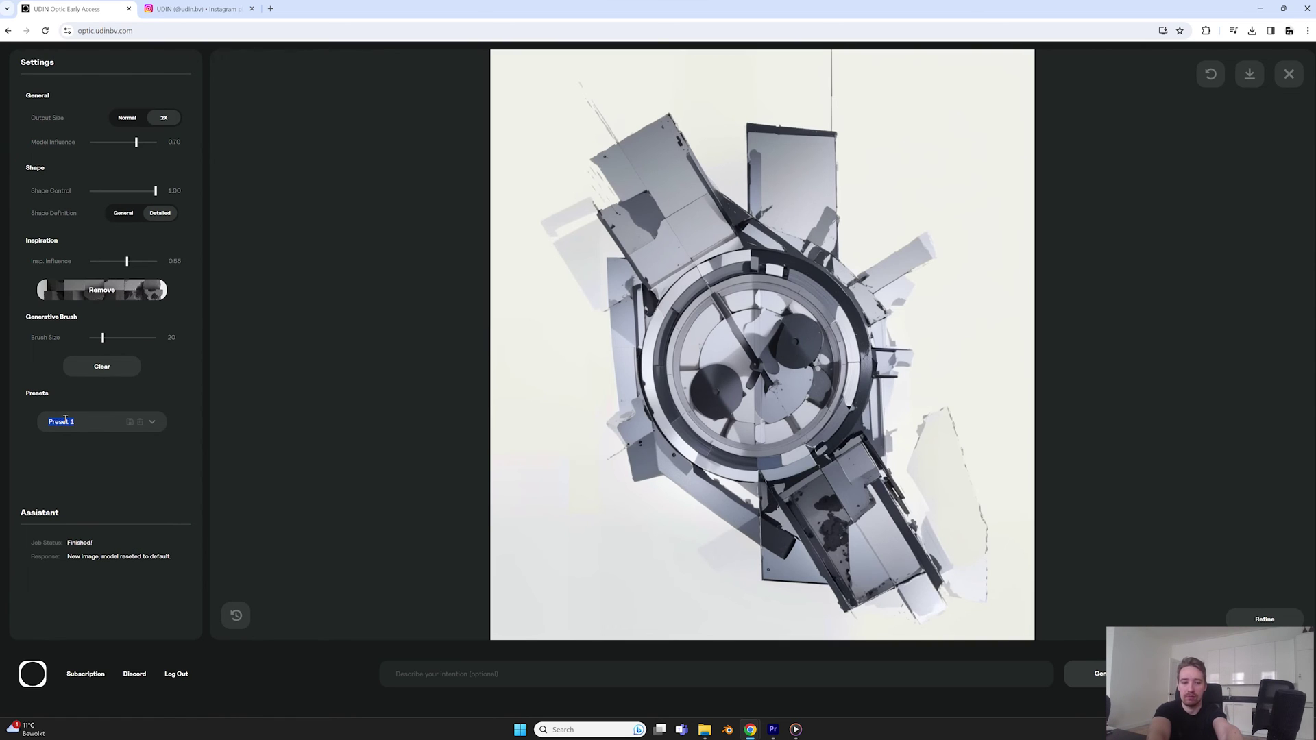
{"action": "type", "text": "Stone"}
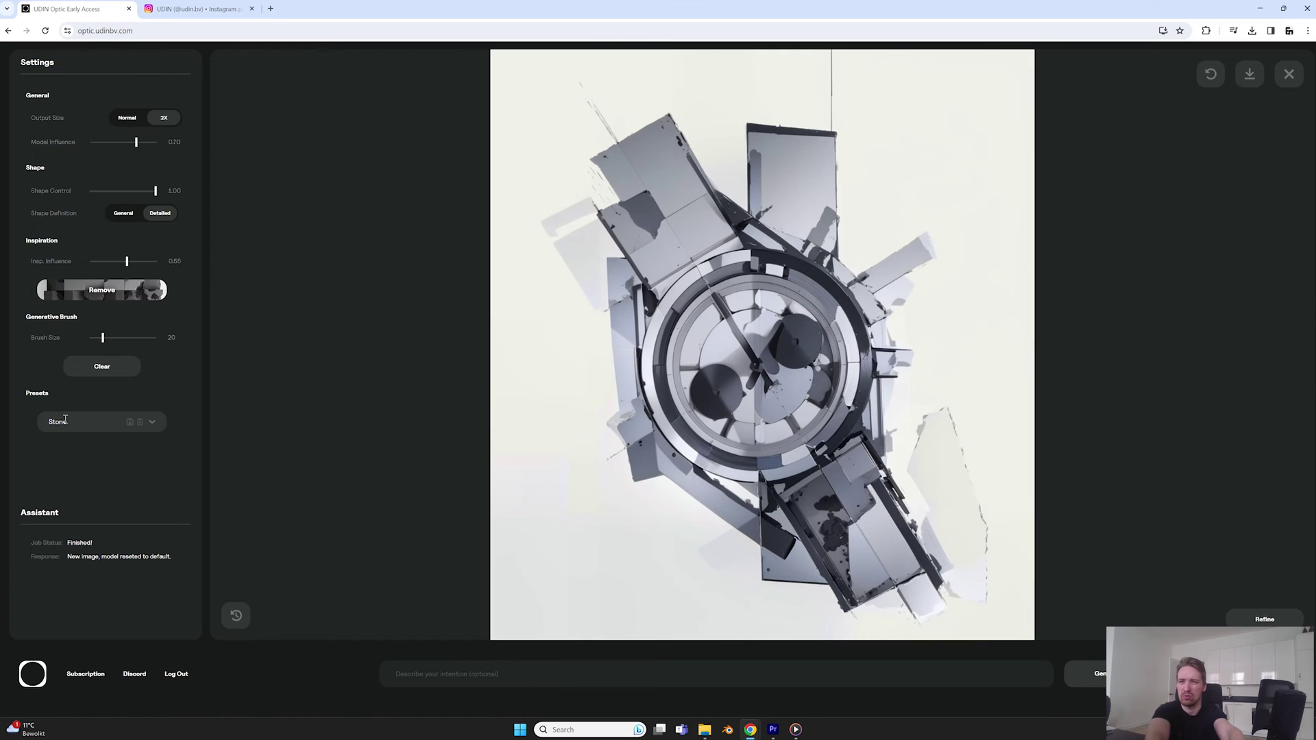
{"action": "type", "text": " style"}
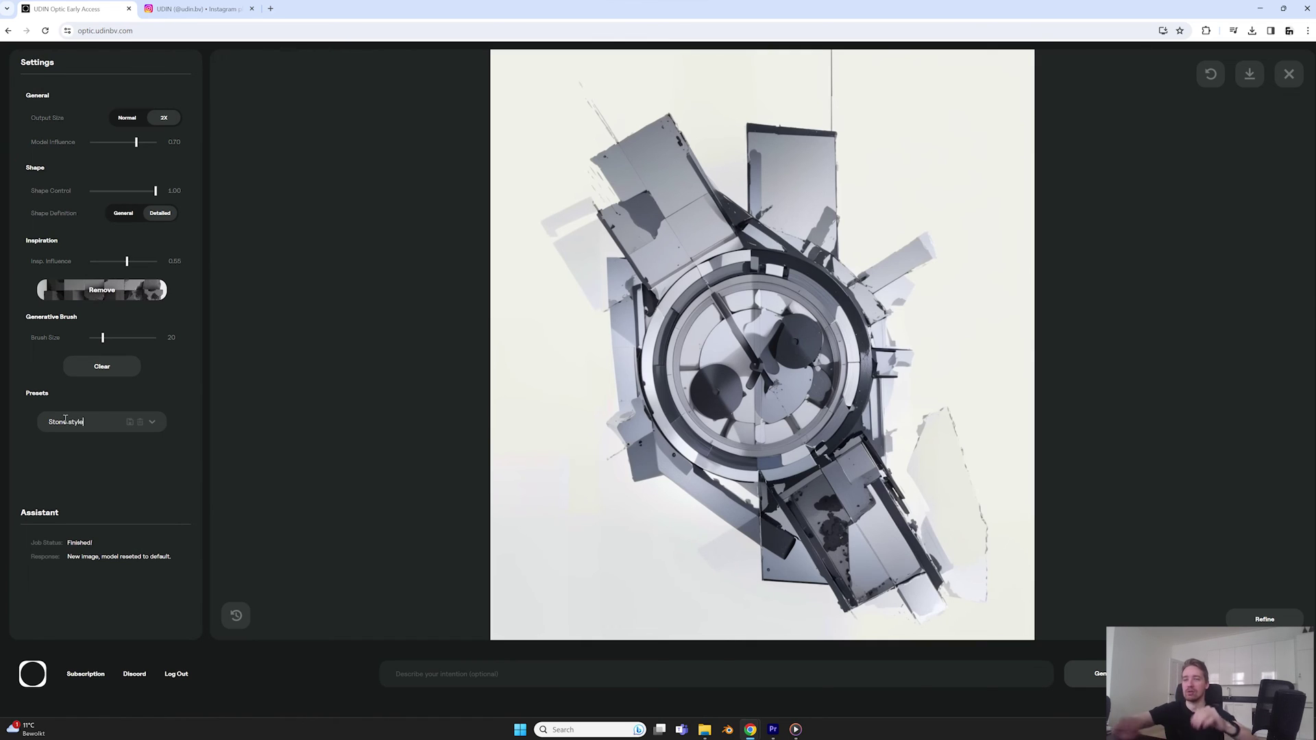
{"action": "key", "text": "Return"}
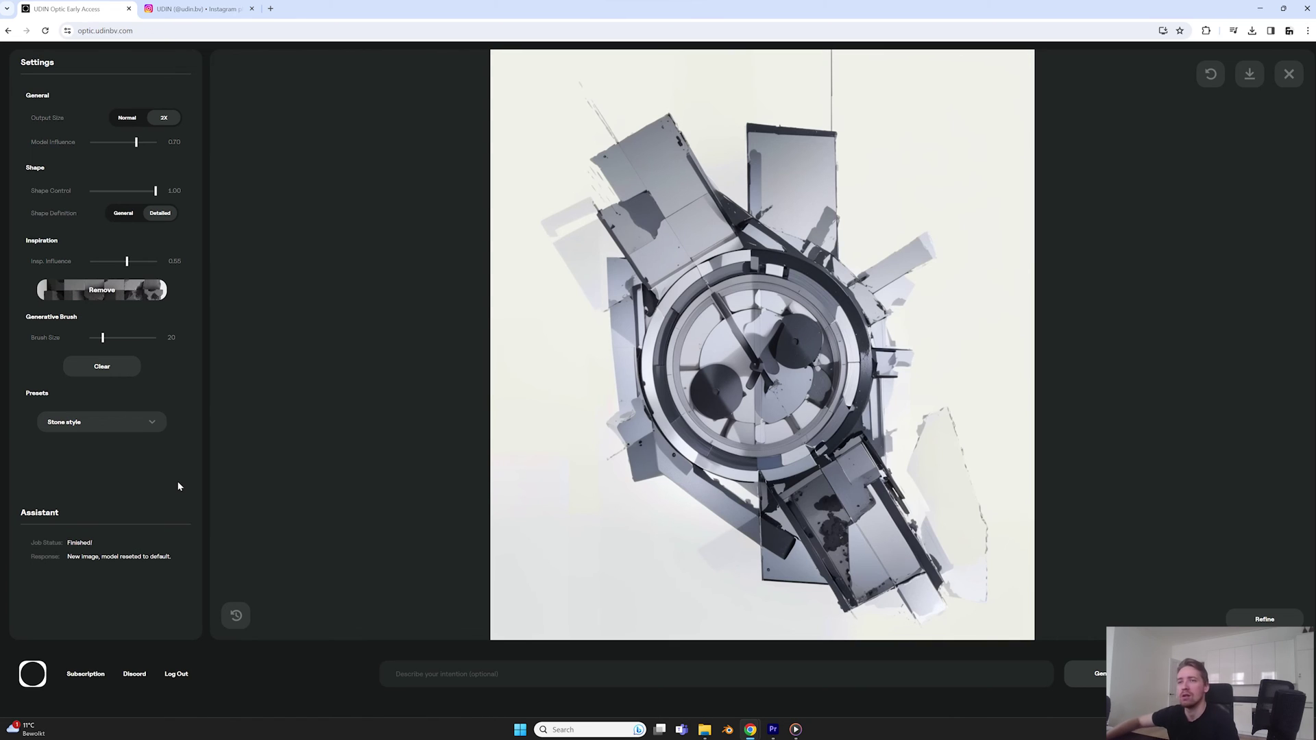
Add another preset and clear the watch image from the canvas
{"action": "left_click", "coordinate": [152, 420]}
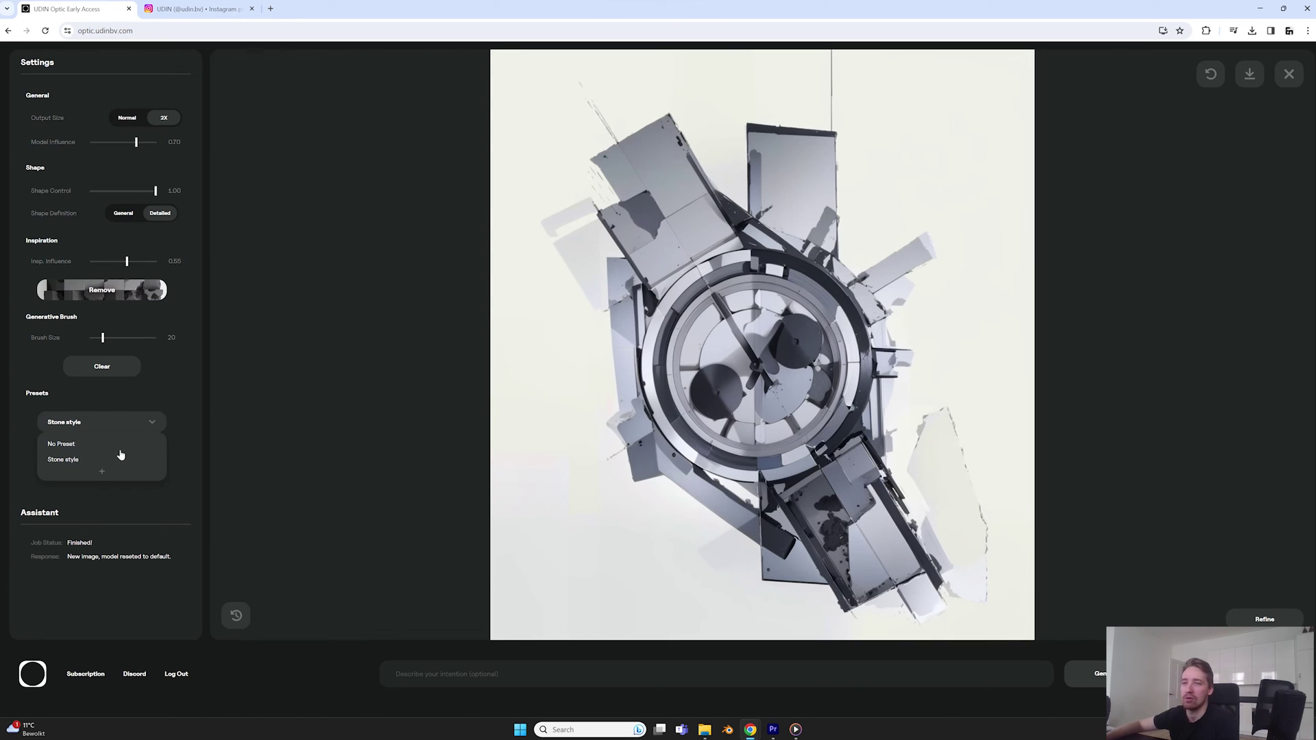
{"action": "left_click", "coordinate": [102, 471]}
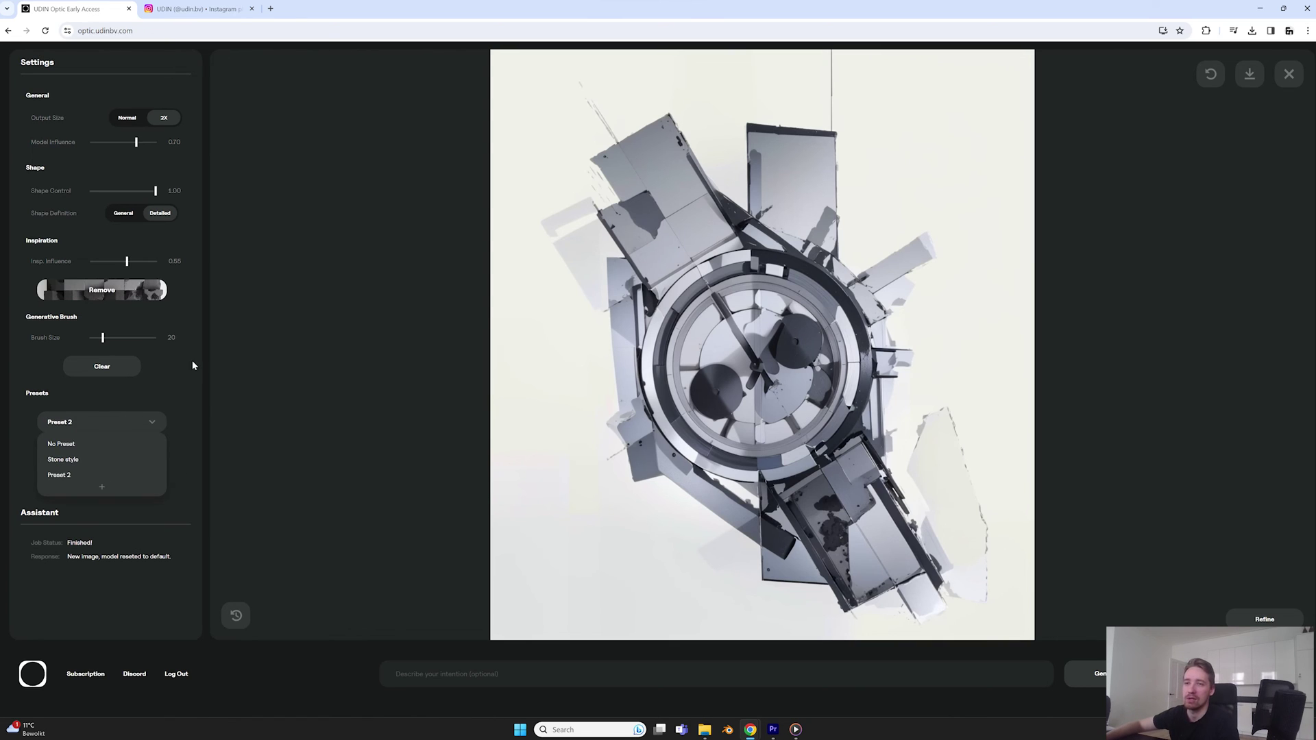
{"action": "left_click", "coordinate": [101, 487]}
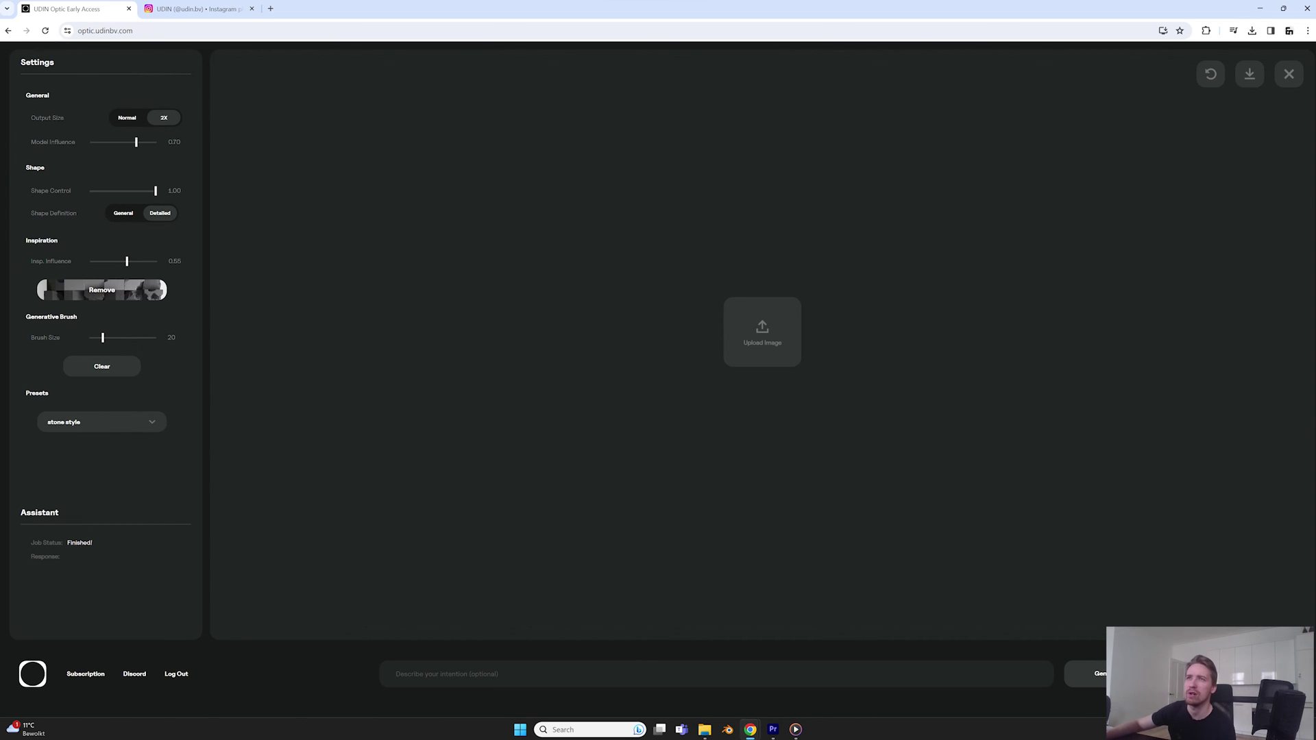
Reload the page and reapply the Stone style preset from the presets list
{"action": "key", "text": "F5"}
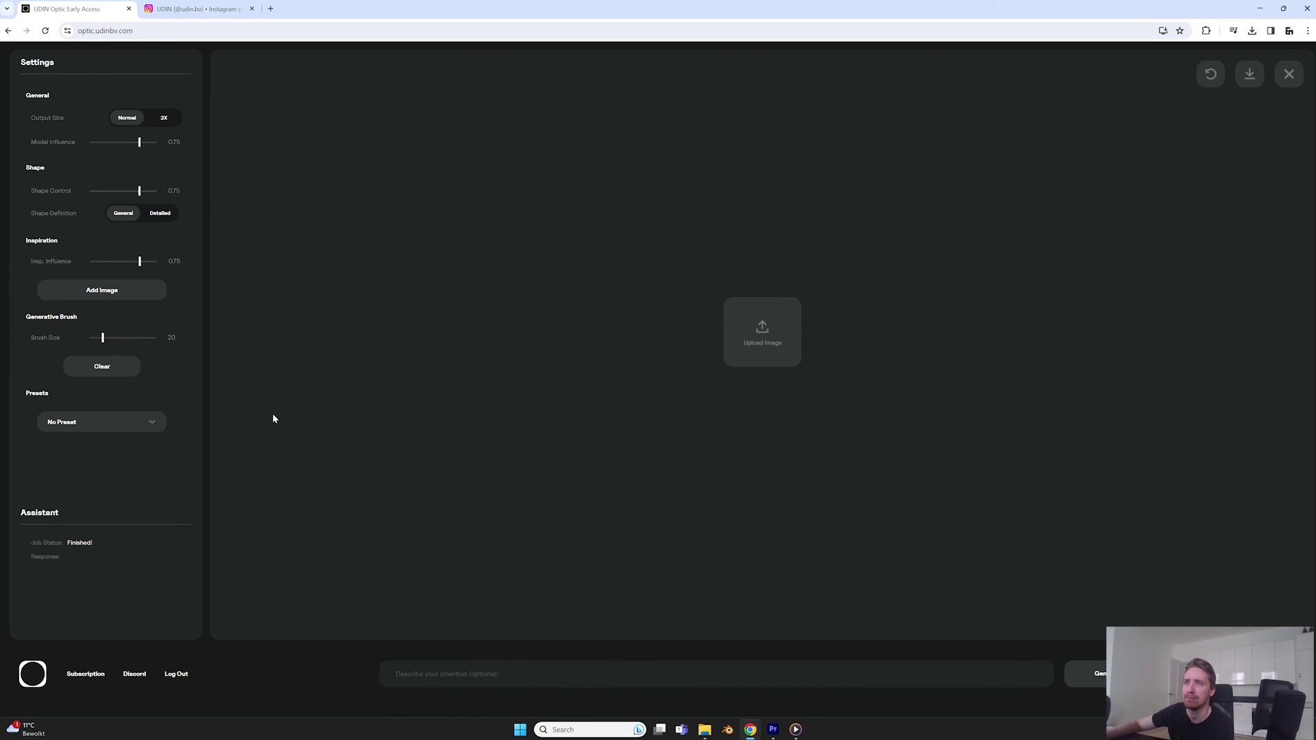
{"action": "left_click", "coordinate": [152, 422]}
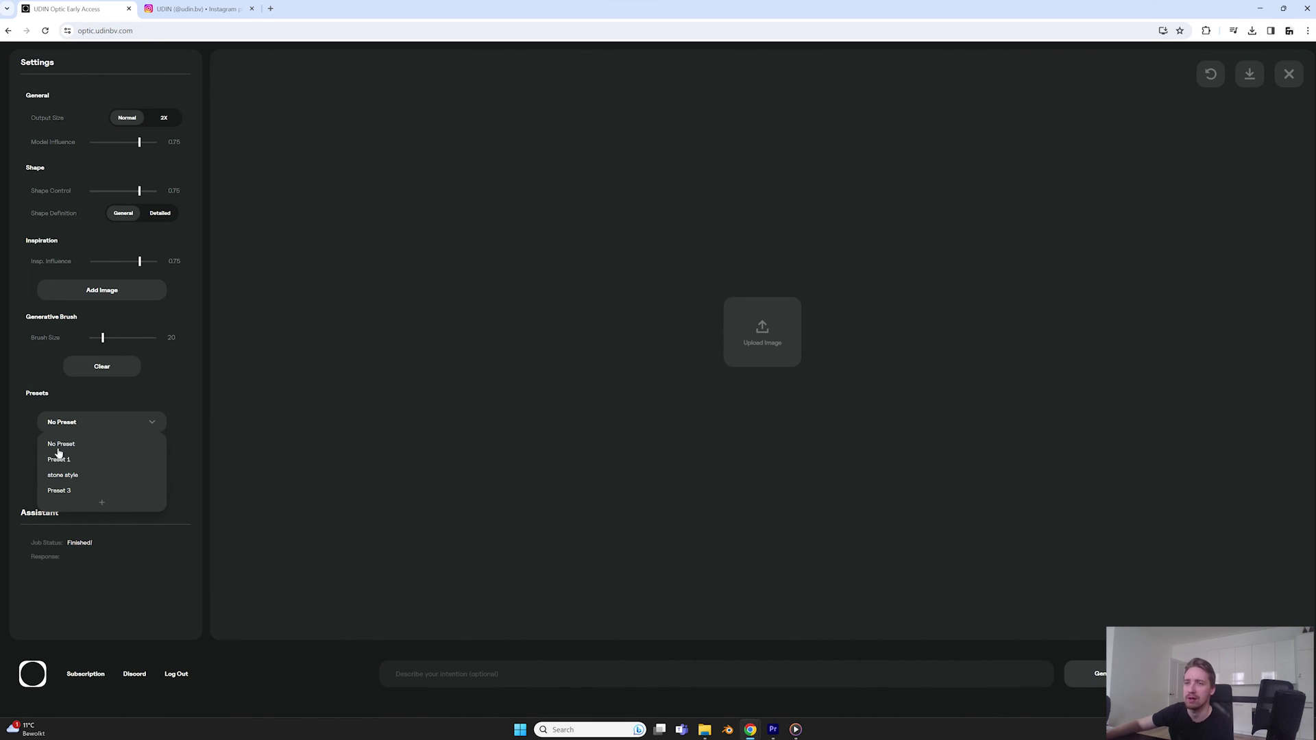
{"action": "left_click", "coordinate": [76, 476]}
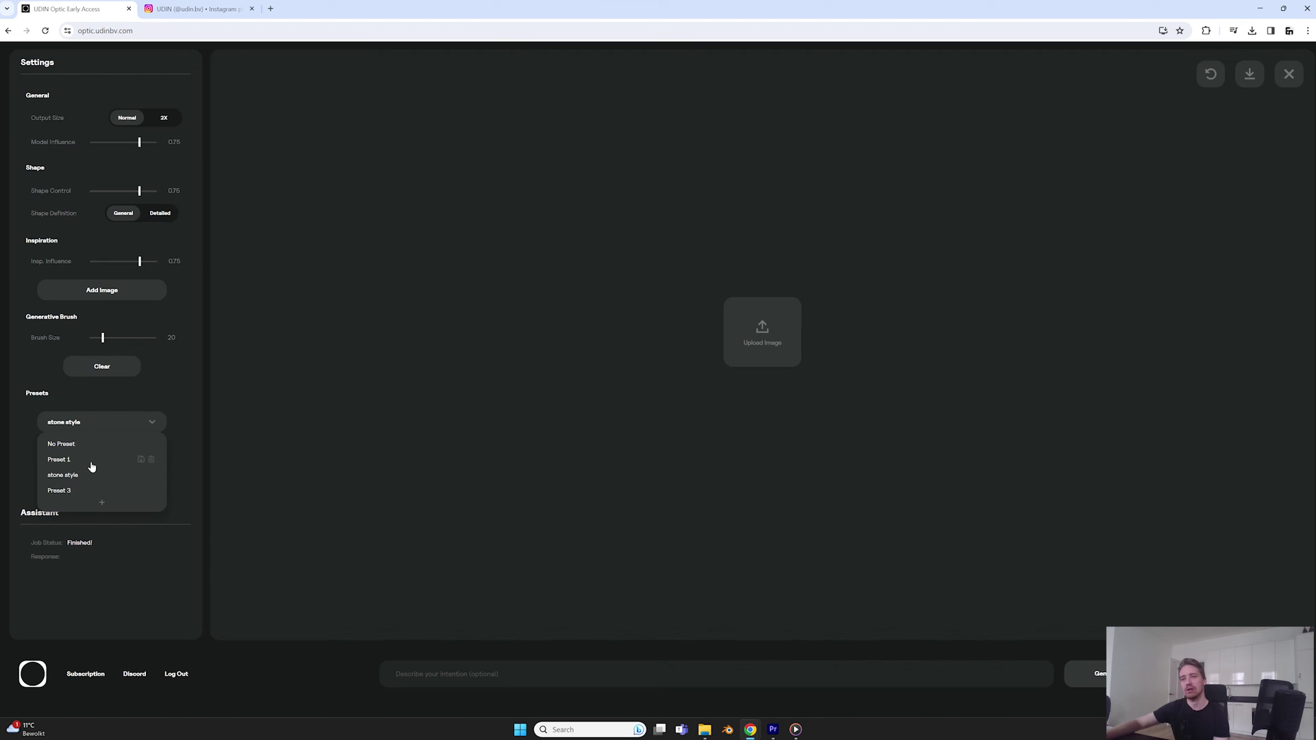
{"action": "left_click", "coordinate": [712, 331]}
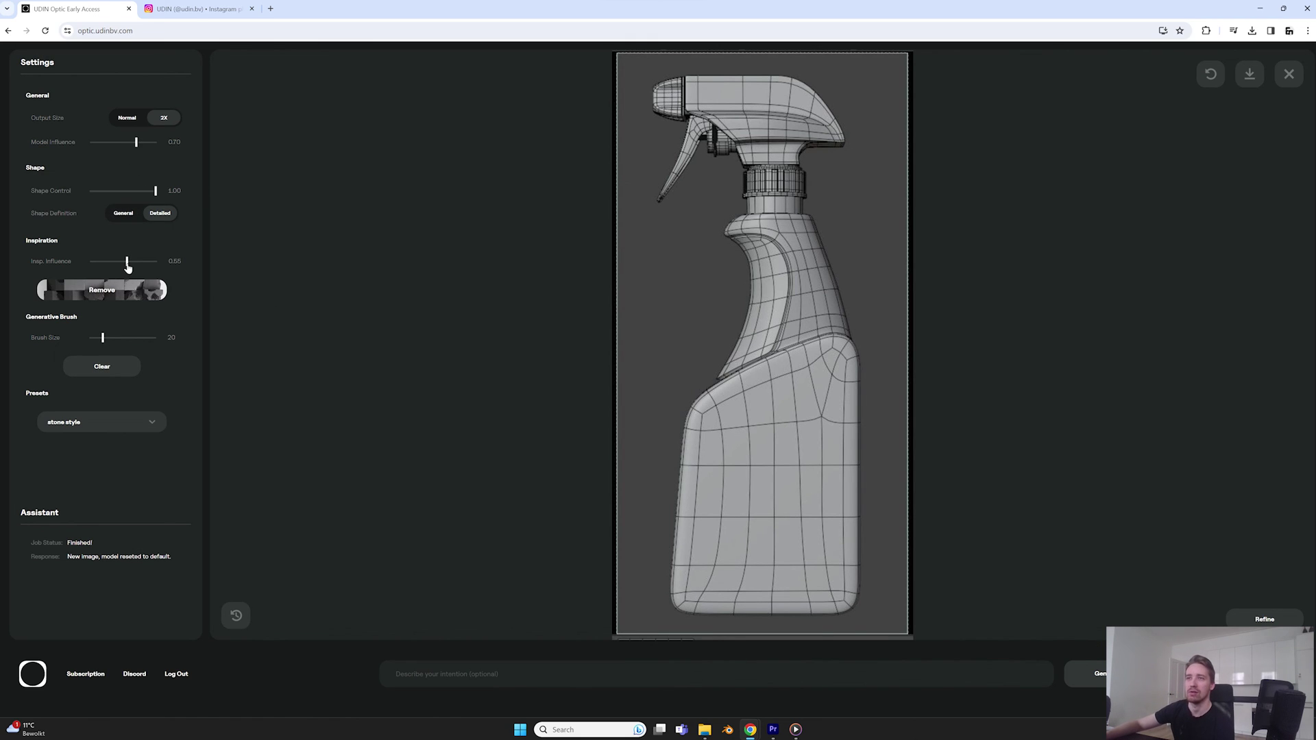
Set inspiration influence 0.70 and model influence 0.75, then check the generation history thumbnails
{"action": "left_click_drag", "start_coordinate": [128, 264], "coordinate": [137, 266]}
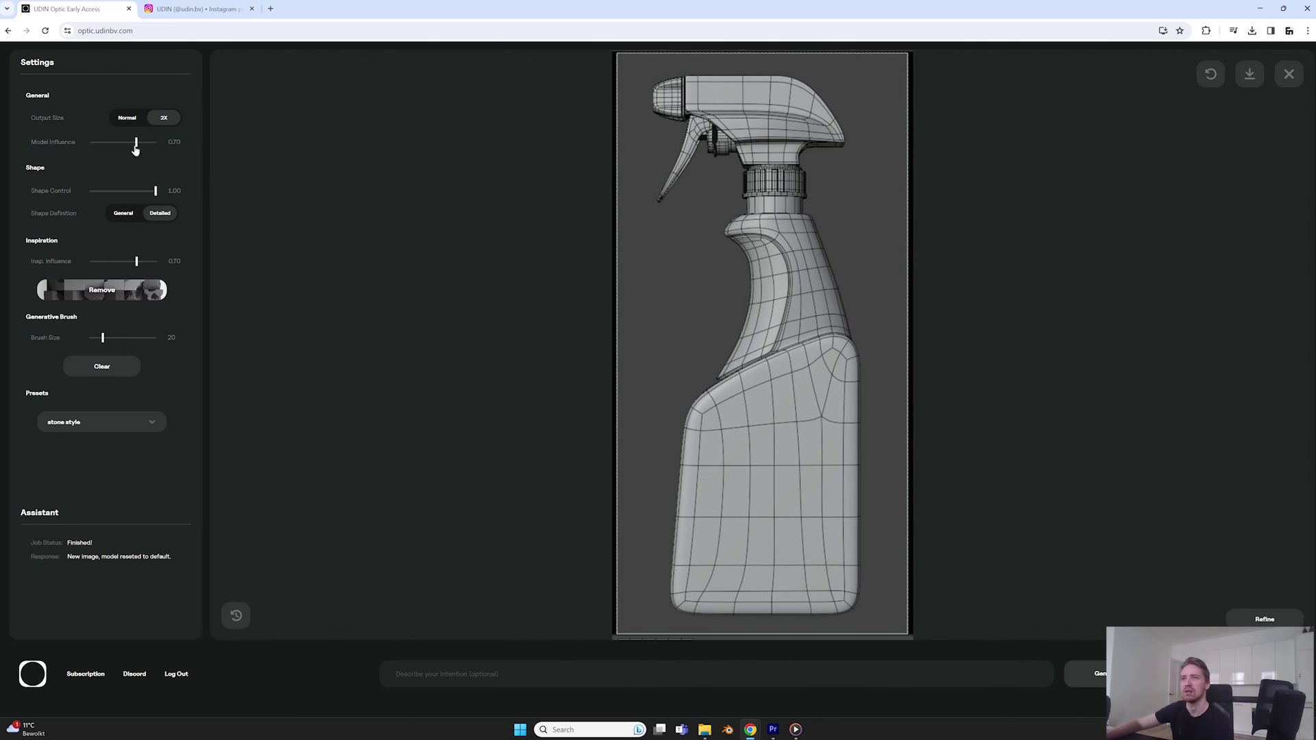
{"action": "left_click_drag", "start_coordinate": [136, 149], "coordinate": [139, 144]}
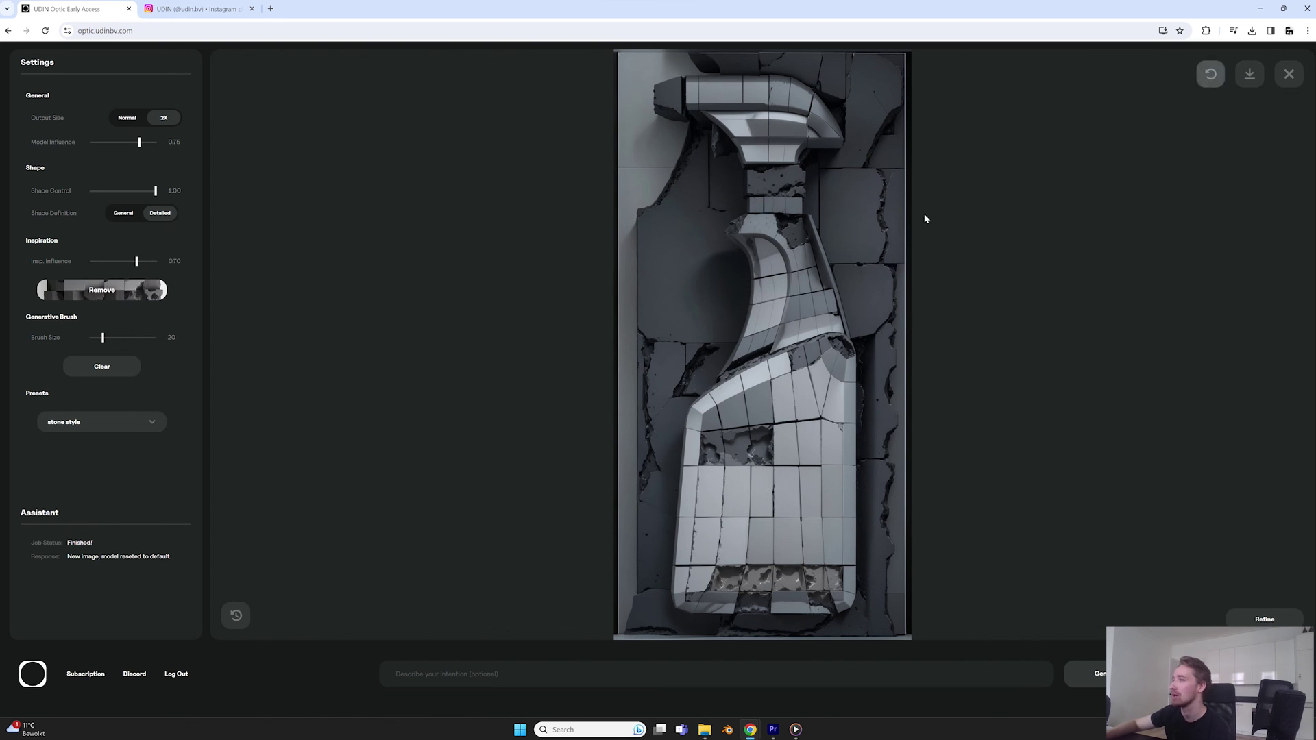
{"action": "left_click", "coordinate": [236, 615]}
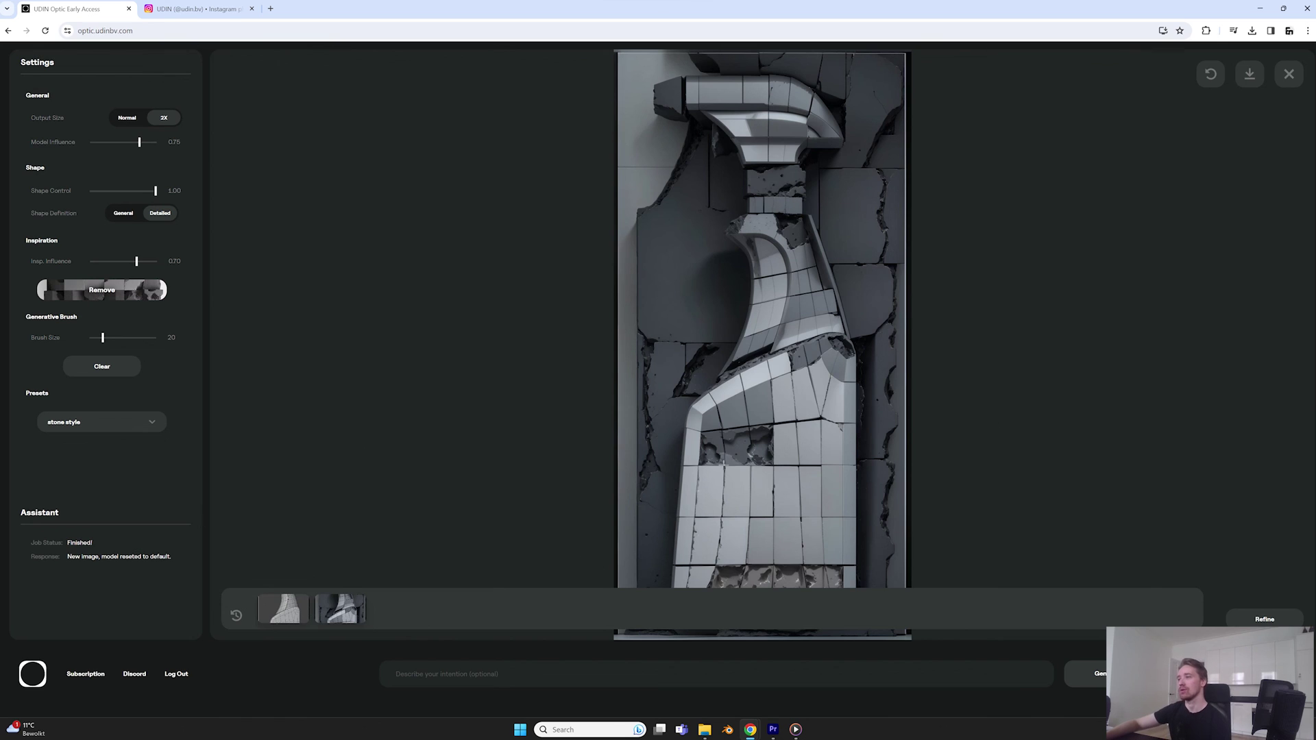
{"action": "left_click", "coordinate": [236, 616]}
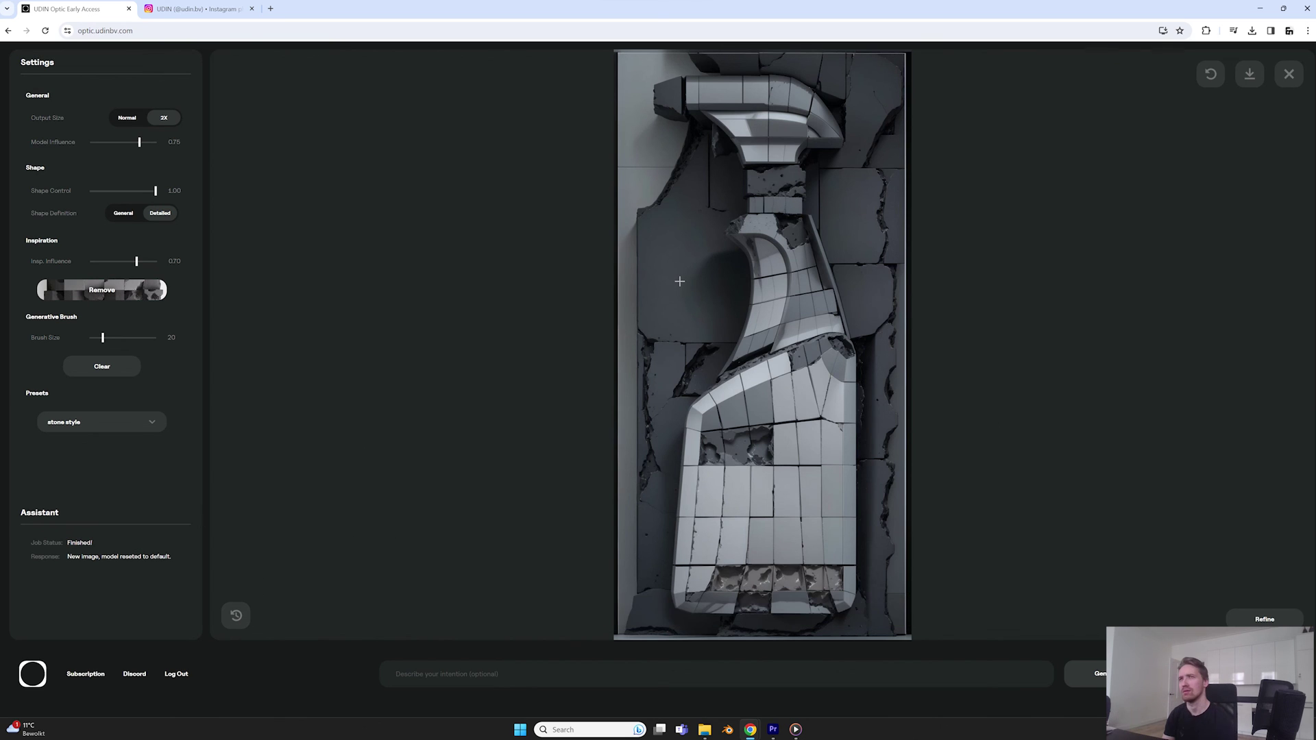